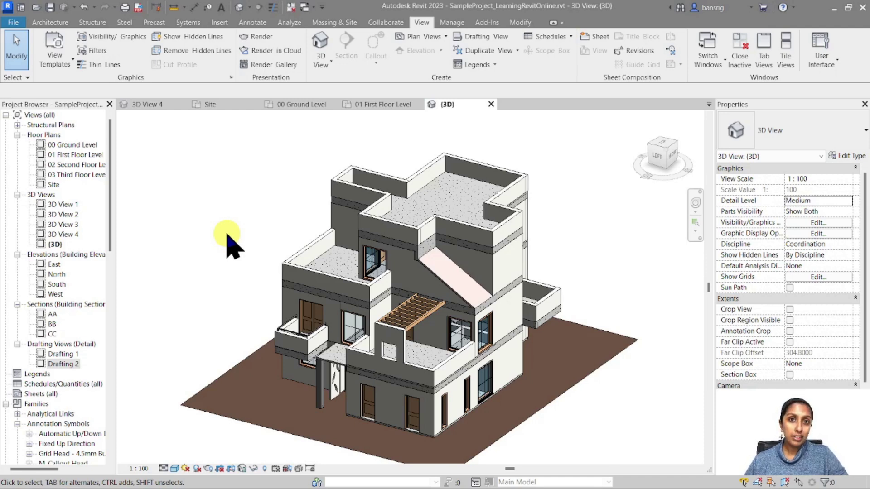
Step: Open the 00 Ground Level floor plan from the Project Browser
{"action": "double_click", "coordinate": [63, 145]}
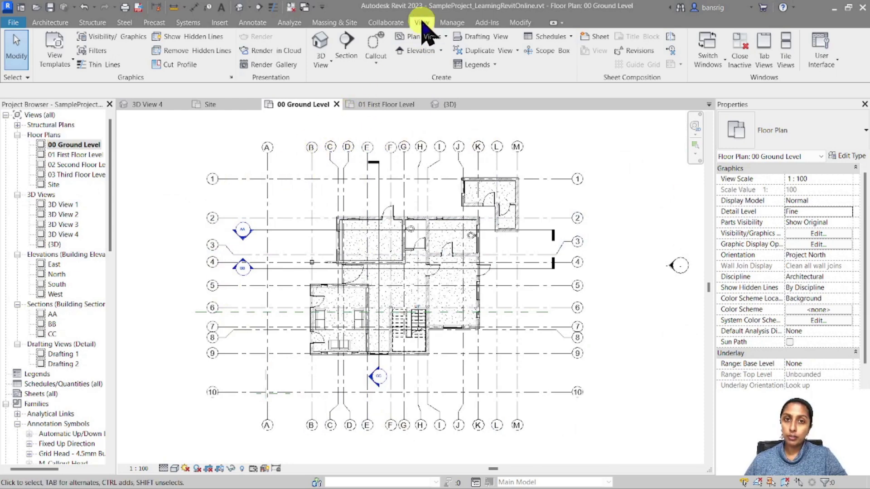
Step: Start a walkthrough and place key frames along the plan's bottom and right side
{"action": "left_click", "coordinate": [321, 63]}
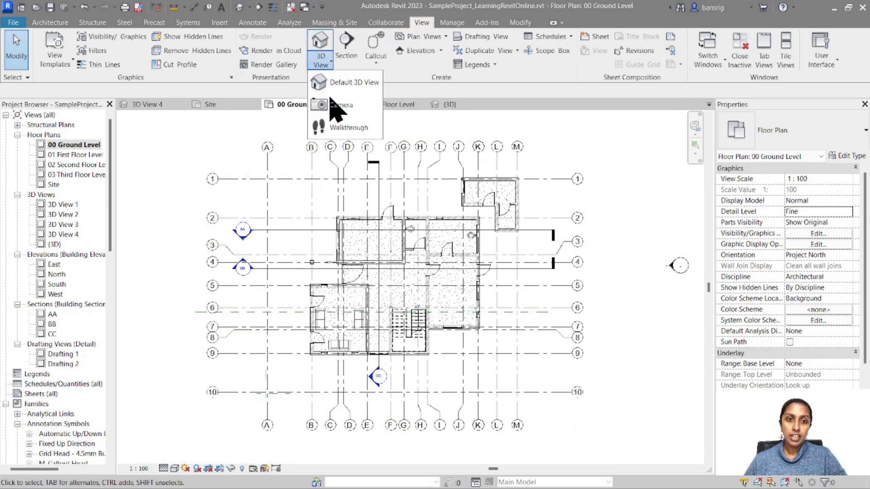
{"action": "left_click", "coordinate": [323, 129]}
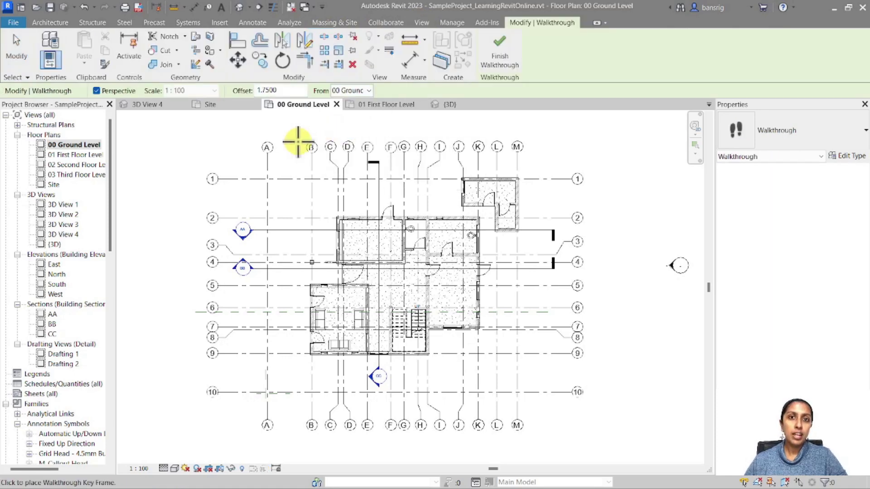
{"action": "left_click", "coordinate": [252, 295]}
{"action": "left_click", "coordinate": [246, 363]}
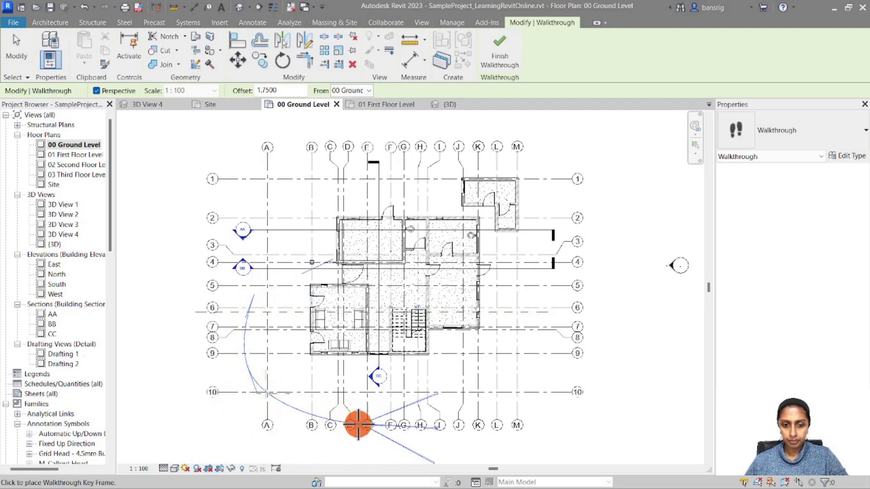
{"action": "left_click", "coordinate": [446, 432]}
{"action": "left_click", "coordinate": [543, 380]}
{"action": "left_click", "coordinate": [566, 281]}
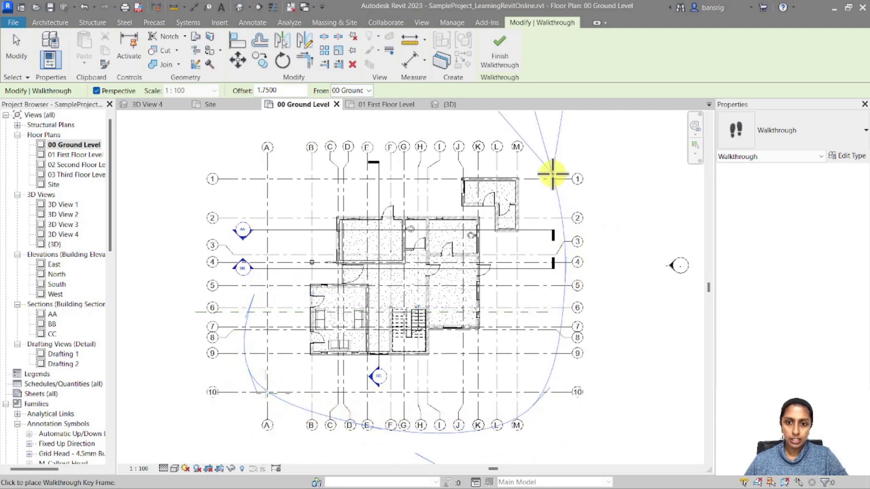
{"action": "left_click", "coordinate": [552, 171]}
Step: Bring the path round the top-left, into the building, end near the stairs, and finish
{"action": "left_click", "coordinate": [412, 123]}
{"action": "left_click", "coordinate": [295, 132]}
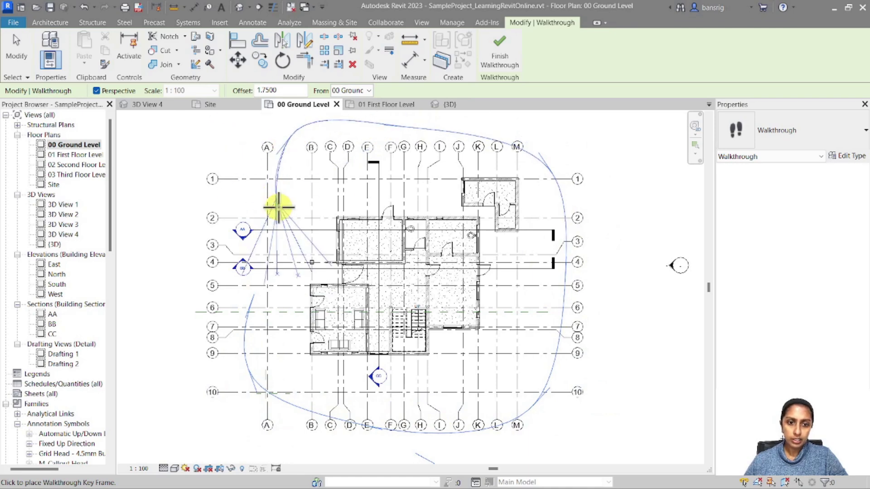
{"action": "scroll", "coordinate": [295, 244], "scroll_direction": "up", "scroll_amount": 2}
{"action": "left_click", "coordinate": [291, 272]}
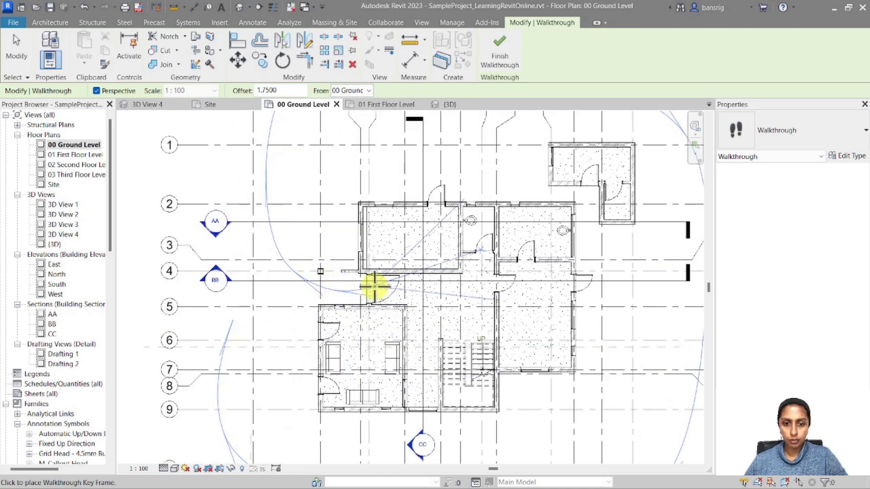
{"action": "left_click", "coordinate": [389, 285]}
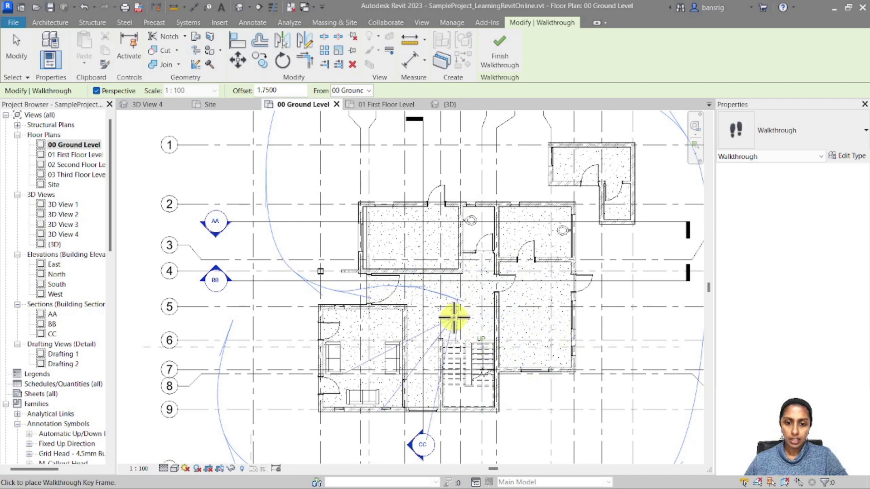
{"action": "left_click", "coordinate": [470, 325]}
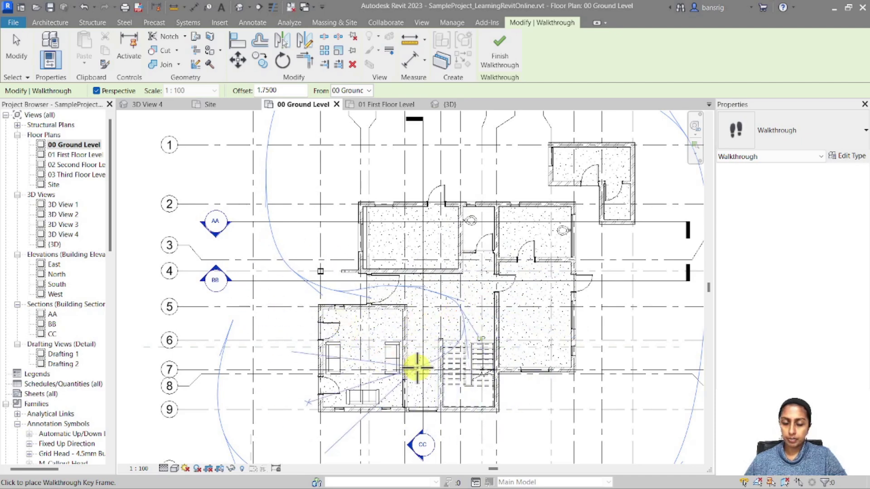
{"action": "left_click", "coordinate": [503, 55]}
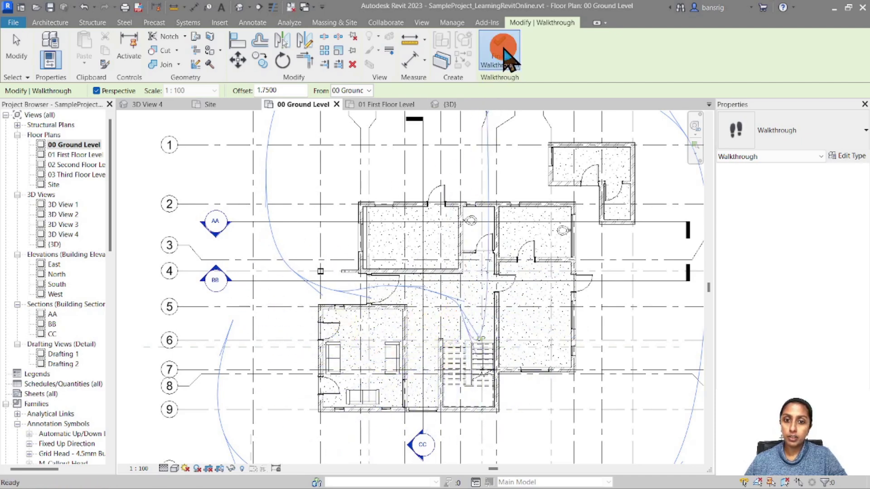
Step: Open Walkthrough 1 for editing and set its active frame to 1 of 300
{"action": "left_click", "coordinate": [156, 345]}
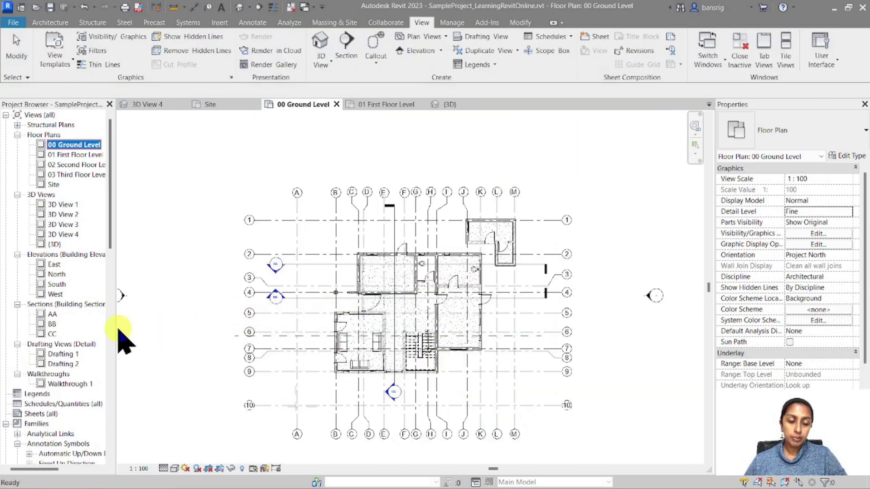
{"action": "double_click", "coordinate": [82, 384]}
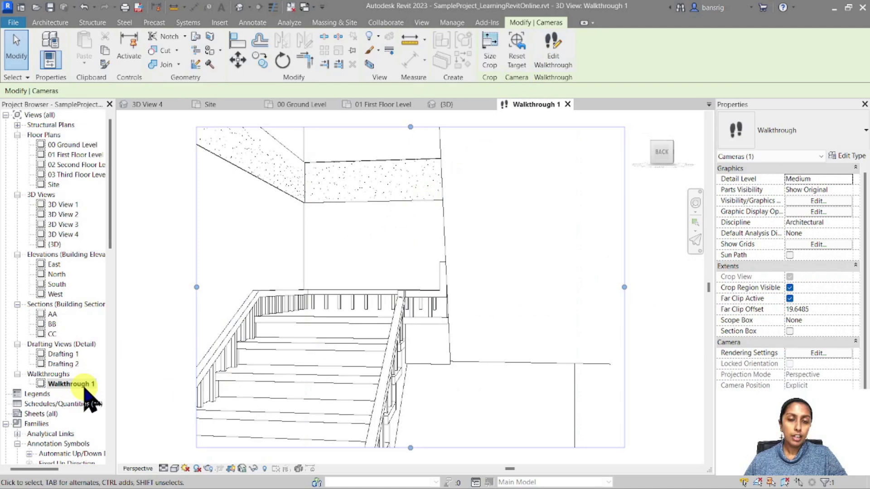
{"action": "left_click", "coordinate": [555, 48]}
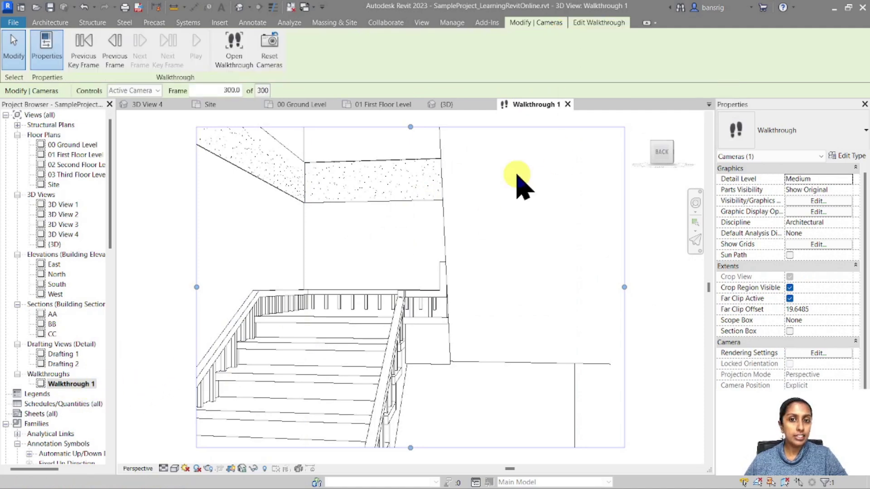
{"action": "left_click", "coordinate": [208, 88]}
{"action": "type", "text": "1"}
{"action": "left_click", "coordinate": [292, 85]}
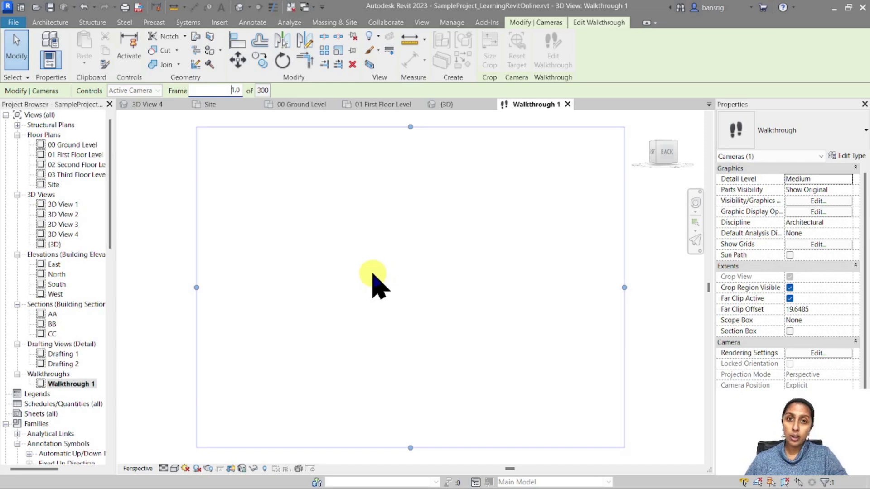
Step: Reopen 00 Ground Level without saving and show the Walkthrough 1 camera on it
{"action": "double_click", "coordinate": [72, 144]}
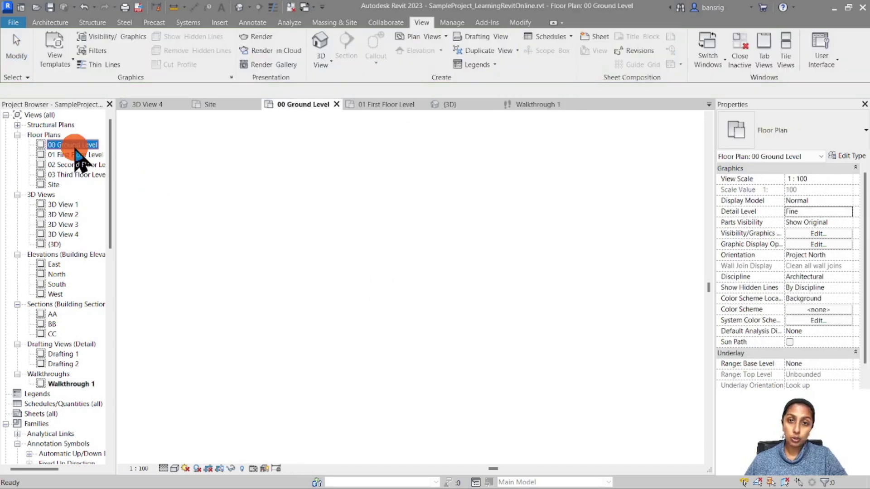
{"action": "left_click", "coordinate": [508, 294]}
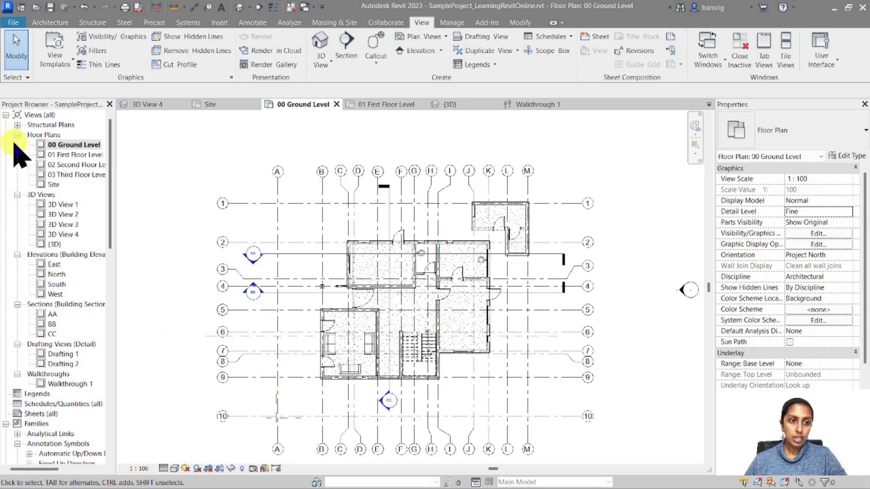
{"action": "left_click", "coordinate": [68, 385]}
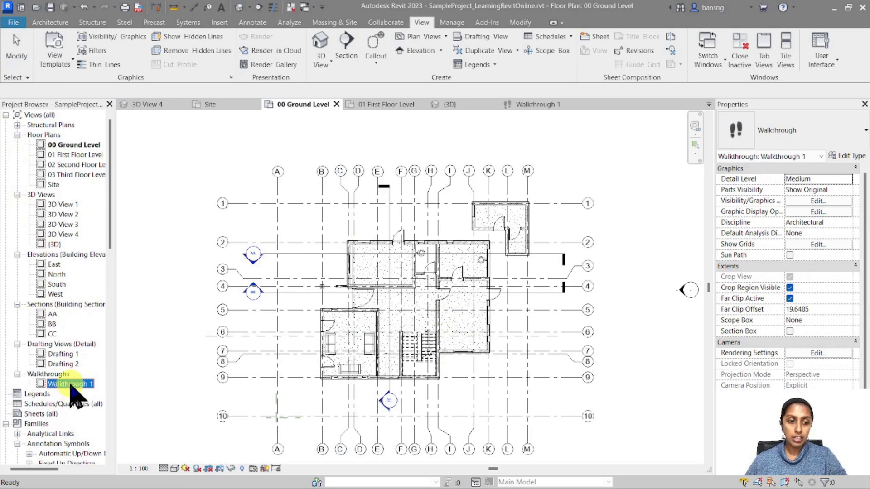
{"action": "right_click", "coordinate": [69, 386]}
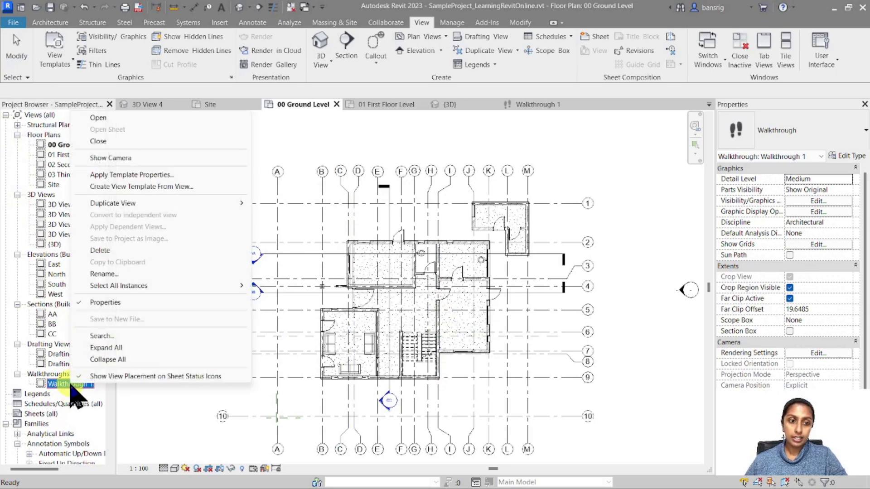
{"action": "left_click", "coordinate": [127, 158]}
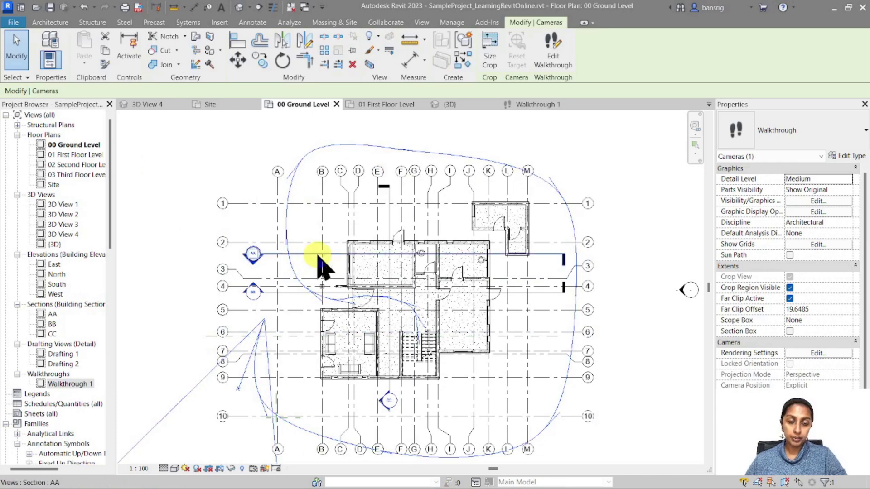
Step: Drag frame 1's camera target to aim across the house toward its right side
{"action": "left_click", "coordinate": [552, 54]}
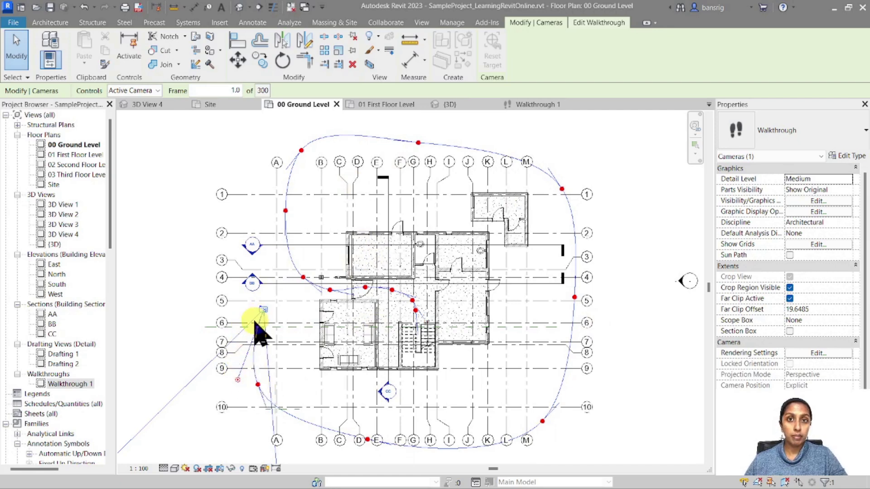
{"action": "left_click", "coordinate": [598, 22]}
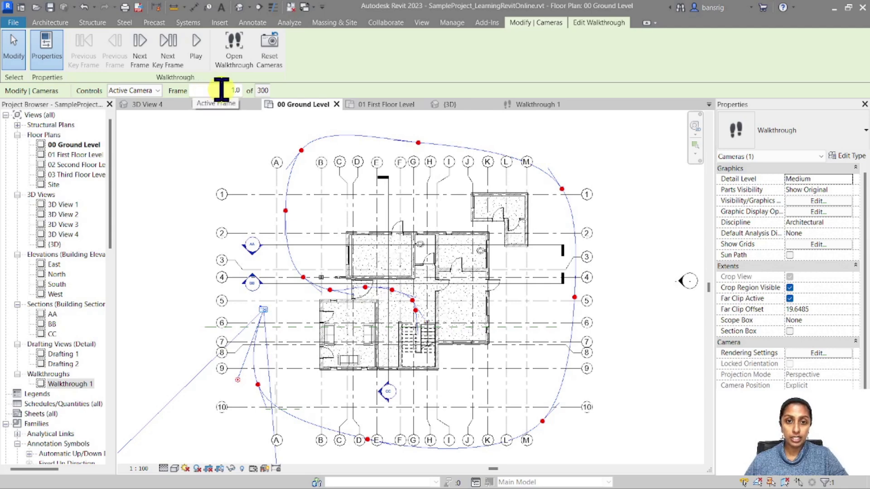
{"action": "scroll", "coordinate": [235, 405], "scroll_direction": "up", "scroll_amount": 3}
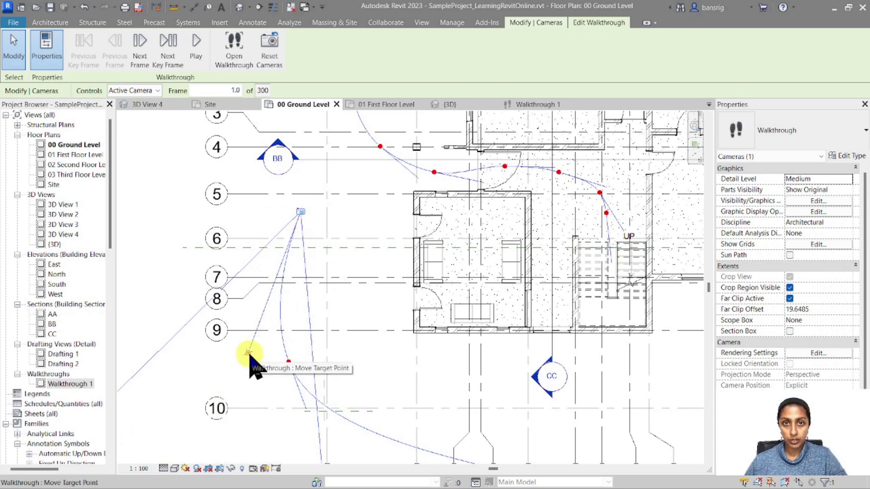
{"action": "left_click_drag", "start_coordinate": [248, 353], "coordinate": [451, 201]}
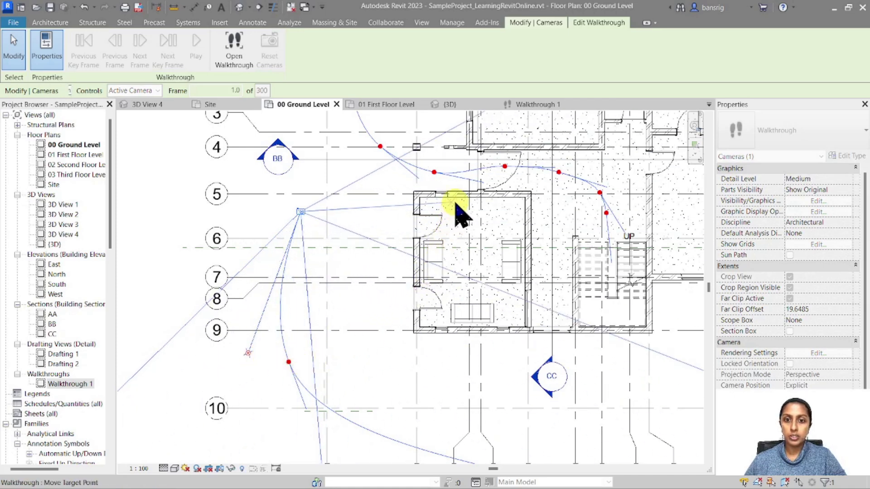
{"action": "scroll", "coordinate": [324, 286], "scroll_direction": "down", "scroll_amount": 4}
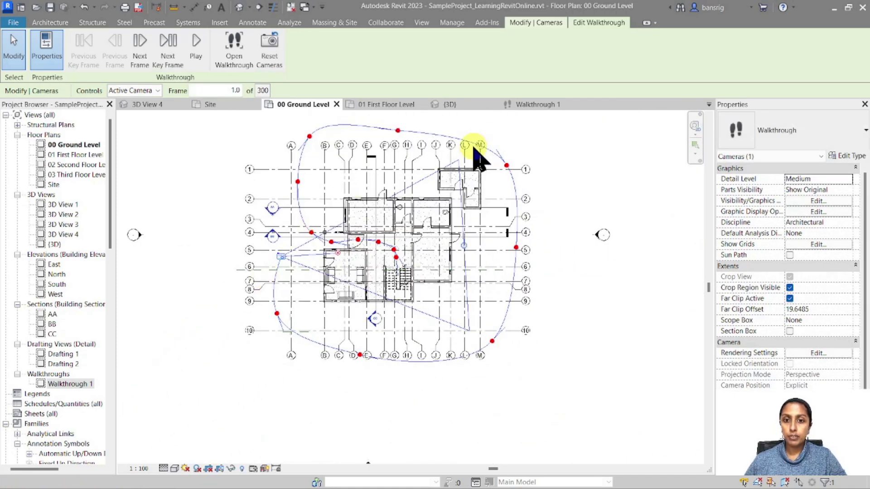
{"action": "left_click_drag", "start_coordinate": [459, 249], "coordinate": [479, 236]}
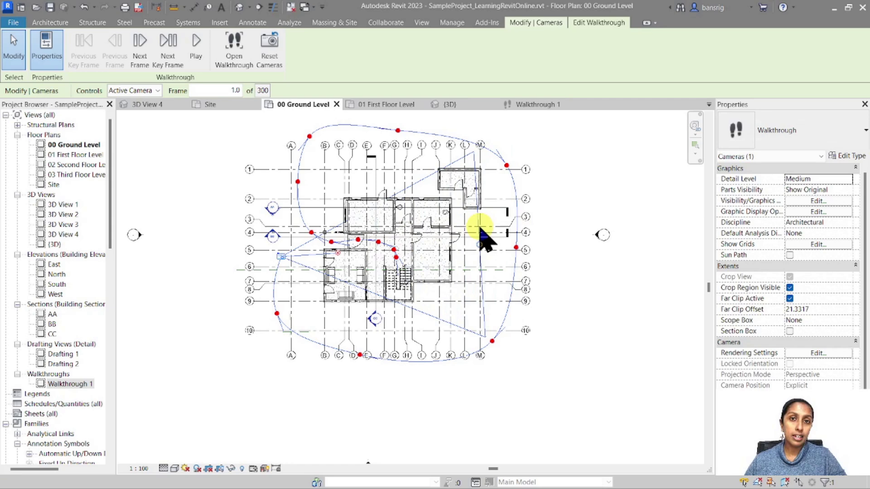
Step: Open the Walkthrough 1 perspective and stretch its crop region upward and downward
{"action": "left_click", "coordinate": [233, 45]}
{"action": "scroll", "coordinate": [429, 317], "scroll_direction": "down", "scroll_amount": 4}
{"action": "left_click_drag", "start_coordinate": [423, 236], "coordinate": [421, 142]}
{"action": "left_click_drag", "start_coordinate": [421, 360], "coordinate": [421, 402]}
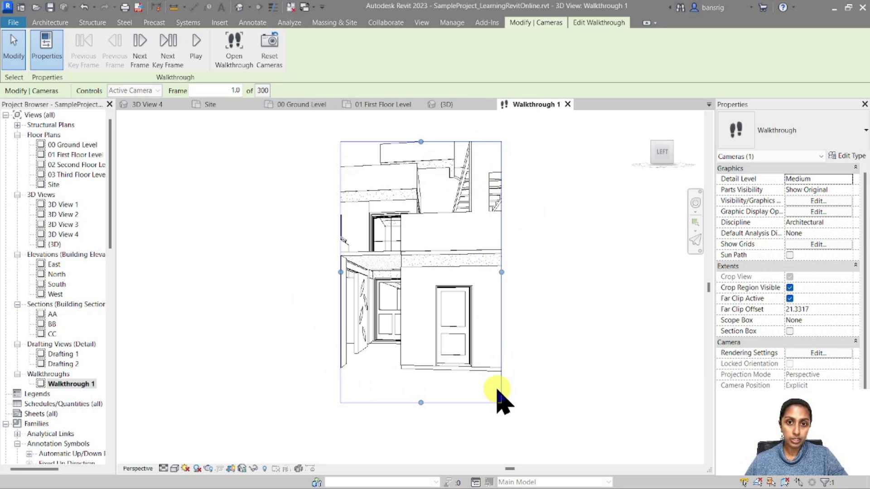
Step: Re-aim the camera at frame 23.7 on the plan, then step back to frame 1.0
{"action": "left_click", "coordinate": [312, 105]}
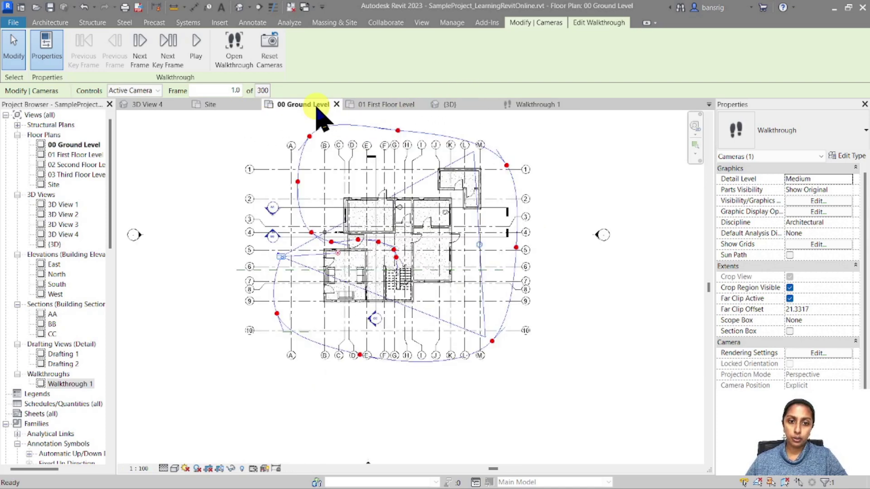
{"action": "left_click", "coordinate": [156, 60]}
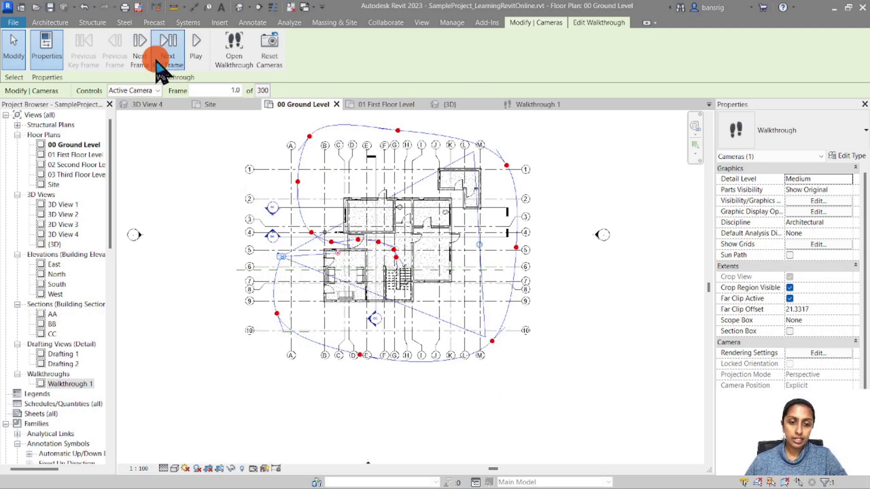
{"action": "scroll", "coordinate": [311, 369], "scroll_direction": "up", "scroll_amount": 1}
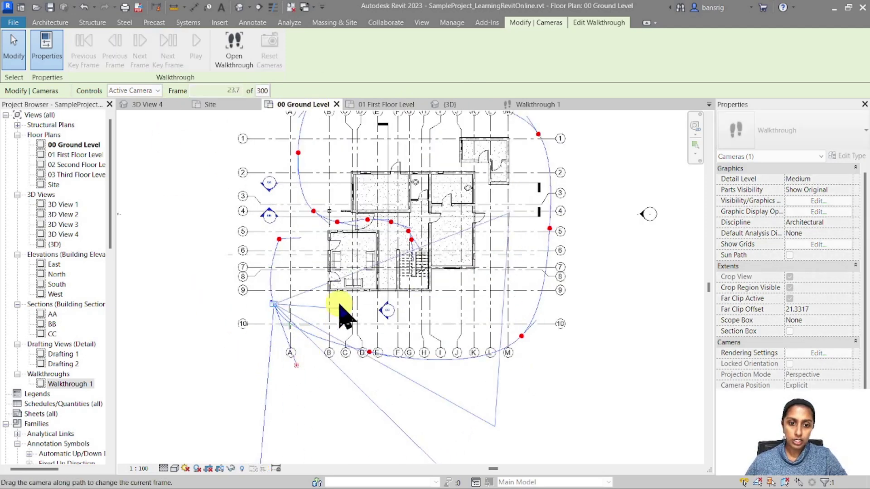
{"action": "left_click_drag", "start_coordinate": [340, 306], "coordinate": [340, 271]}
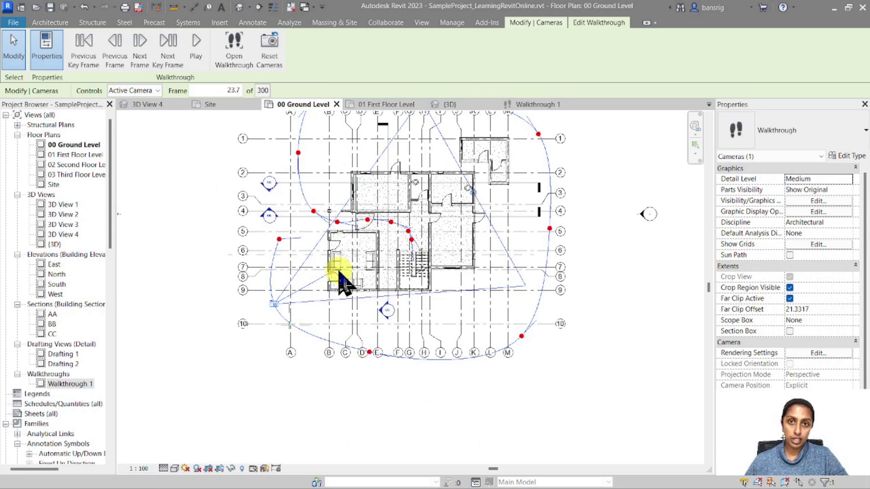
{"action": "scroll", "coordinate": [264, 249], "scroll_direction": "up", "scroll_amount": 1}
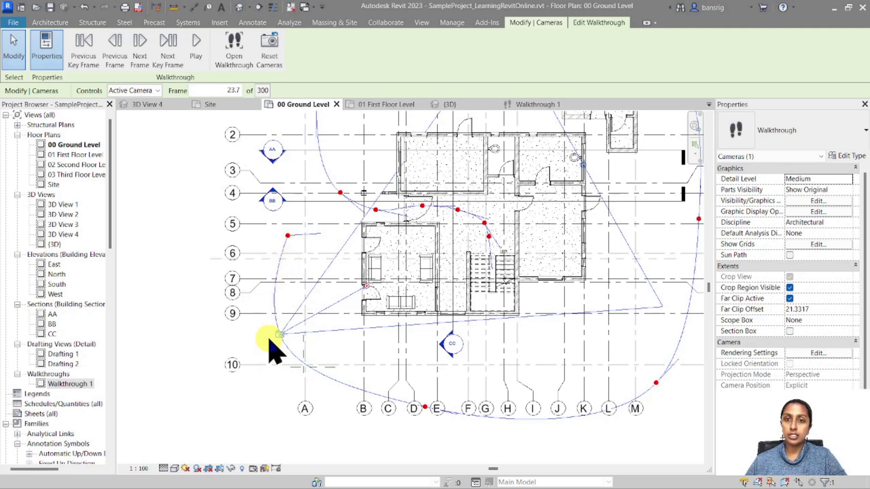
{"action": "left_click", "coordinate": [116, 60]}
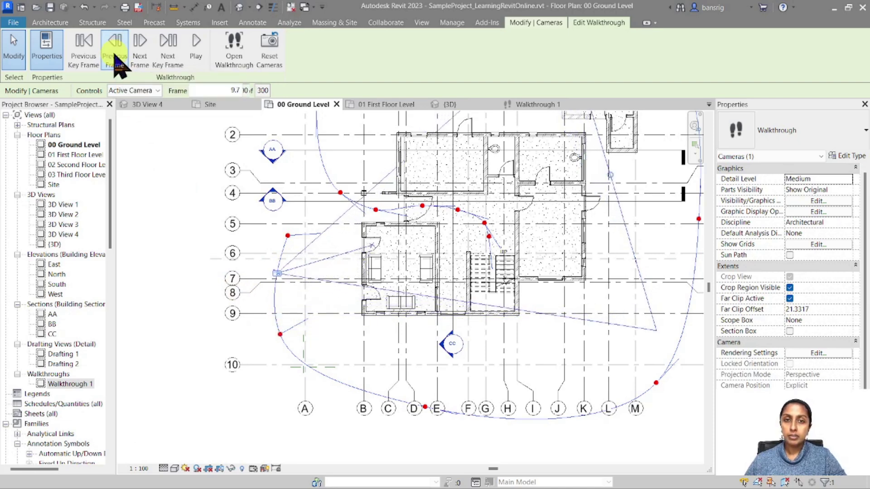
{"action": "left_click", "coordinate": [115, 60]}
{"action": "left_click", "coordinate": [116, 61]}
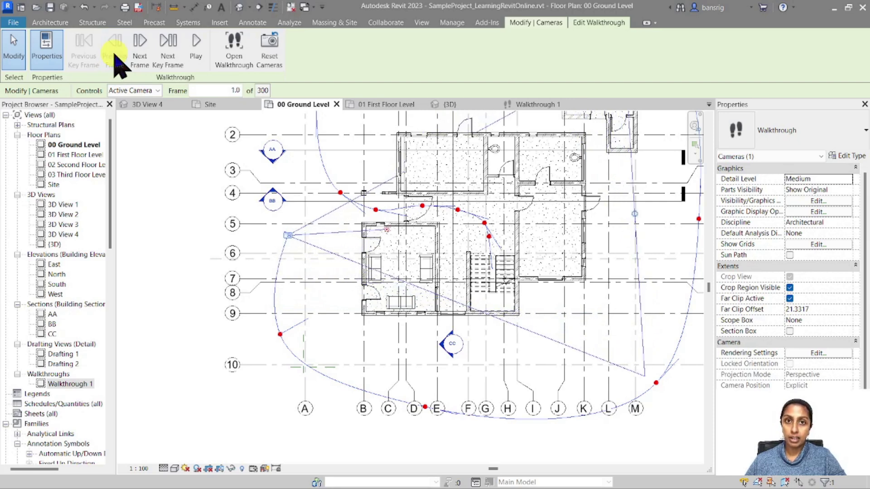
Step: Advance through the first key frames, re-aiming the camera toward and into the house
{"action": "left_click", "coordinate": [168, 54]}
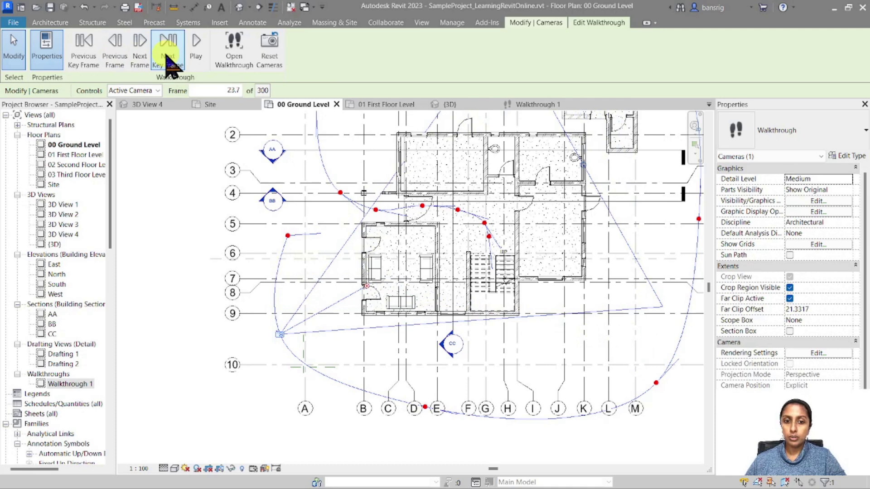
{"action": "left_click", "coordinate": [167, 58]}
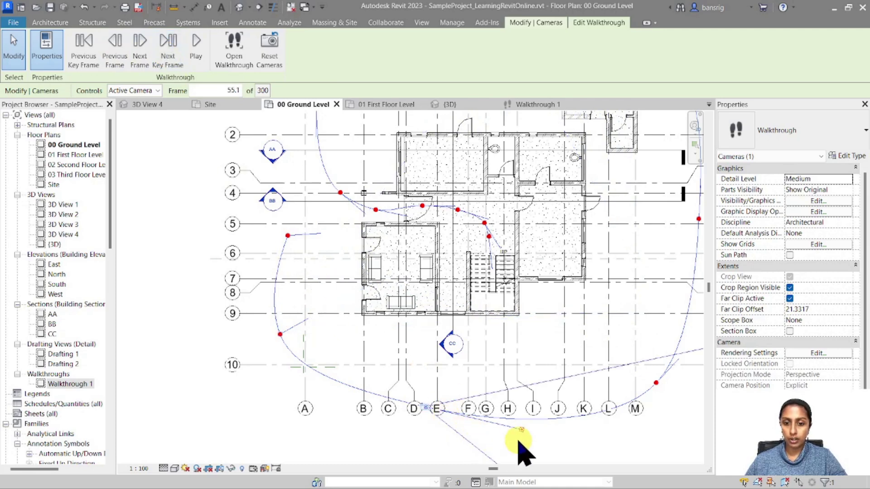
{"action": "left_click_drag", "start_coordinate": [518, 442], "coordinate": [403, 312]}
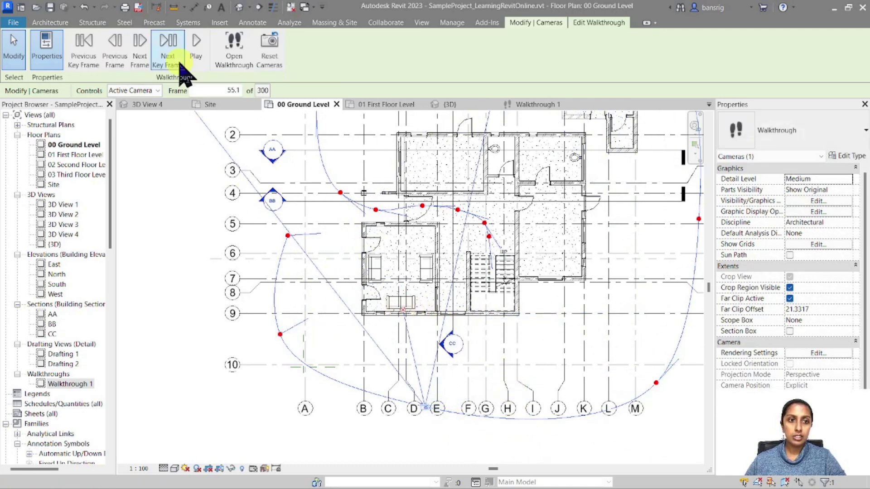
{"action": "left_click", "coordinate": [180, 66]}
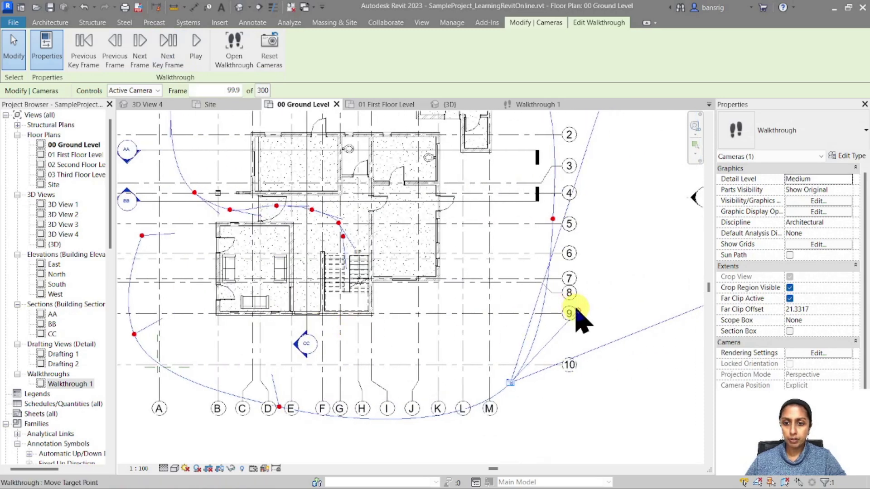
{"action": "left_click_drag", "start_coordinate": [581, 320], "coordinate": [417, 304]}
{"action": "left_click", "coordinate": [159, 51]}
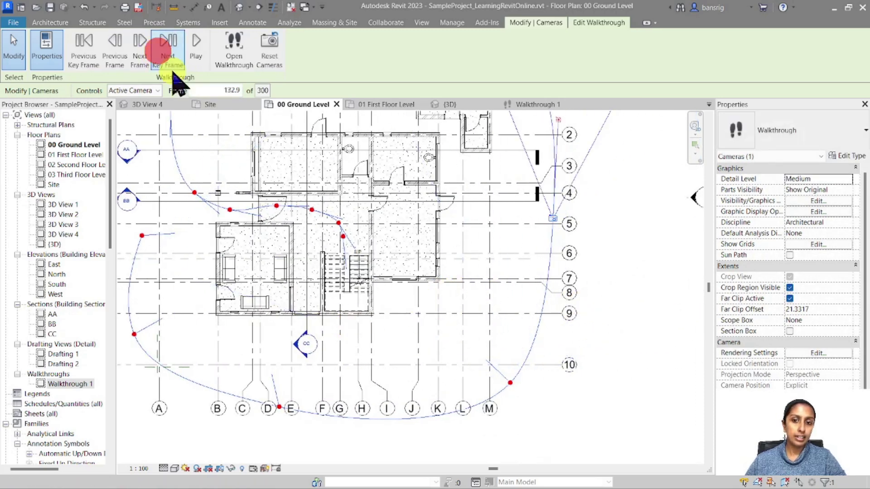
{"action": "scroll", "coordinate": [554, 277], "scroll_direction": "down", "scroll_amount": 3}
{"action": "scroll", "coordinate": [553, 252], "scroll_direction": "up", "scroll_amount": 2}
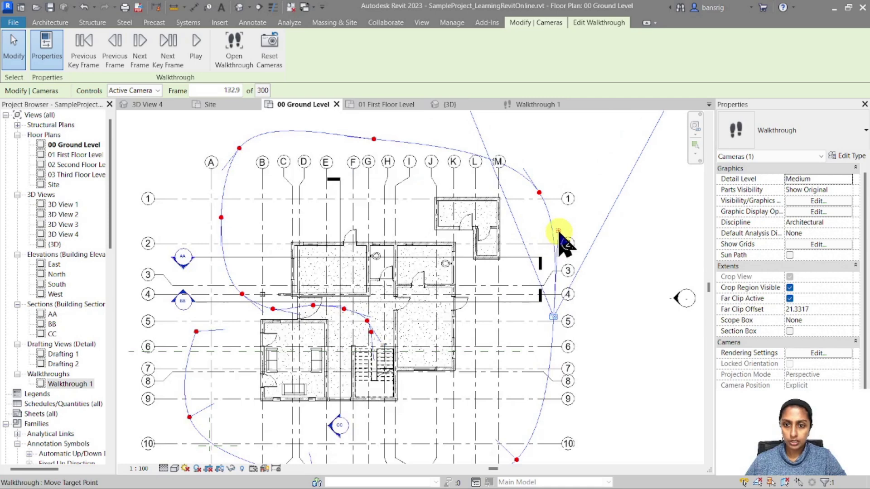
{"action": "left_click_drag", "start_coordinate": [559, 234], "coordinate": [458, 259]}
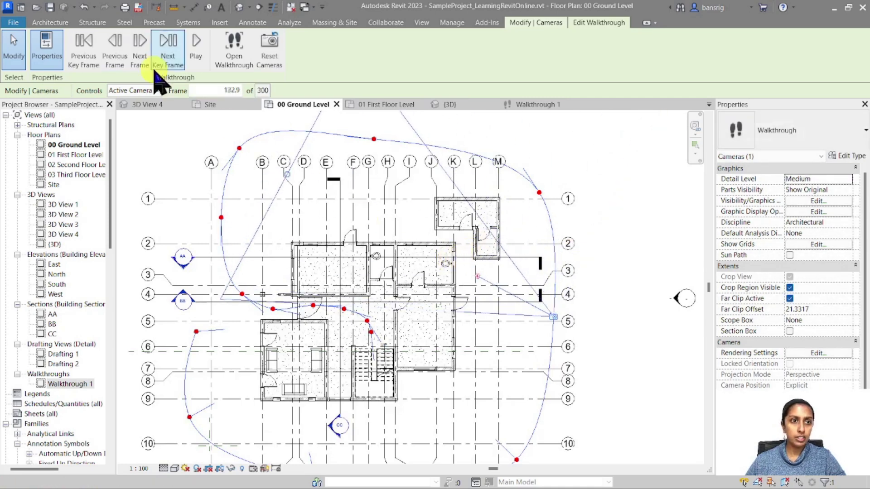
Step: At the middle key frames, aim the camera into the upper-right room and across the plan
{"action": "left_click", "coordinate": [166, 47]}
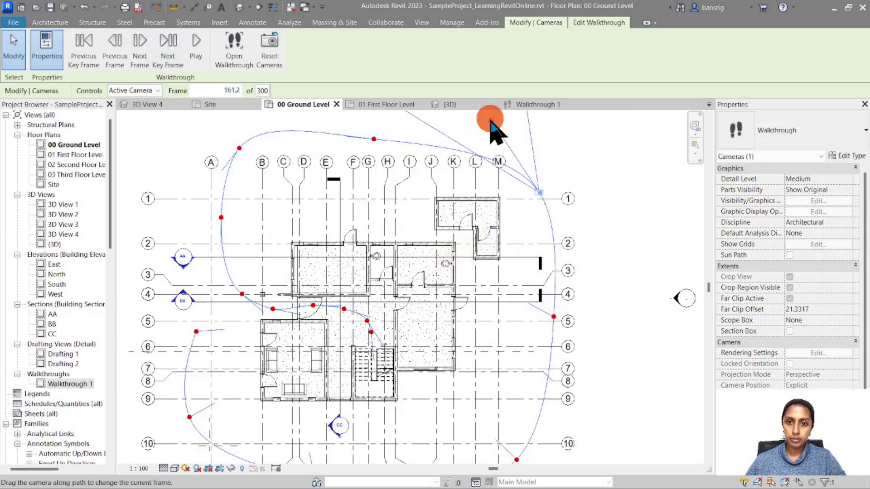
{"action": "left_click_drag", "start_coordinate": [493, 129], "coordinate": [460, 229]}
{"action": "left_click", "coordinate": [167, 46]}
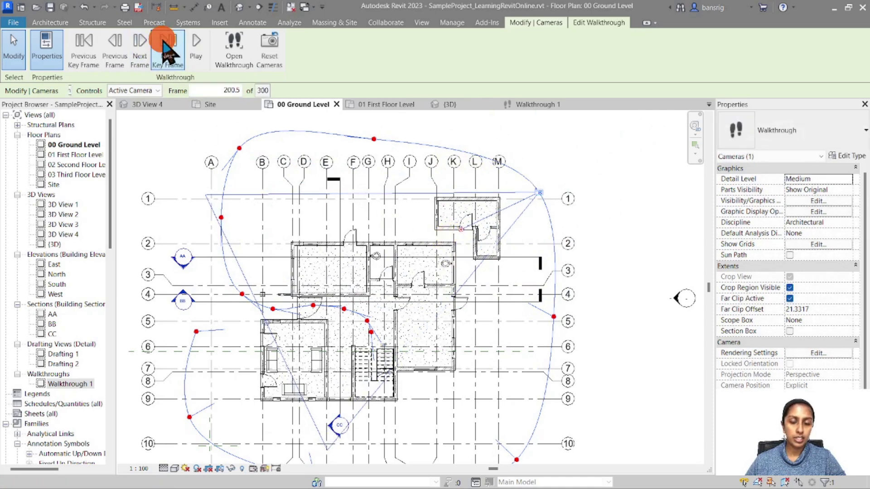
{"action": "left_click_drag", "start_coordinate": [291, 131], "coordinate": [347, 222]}
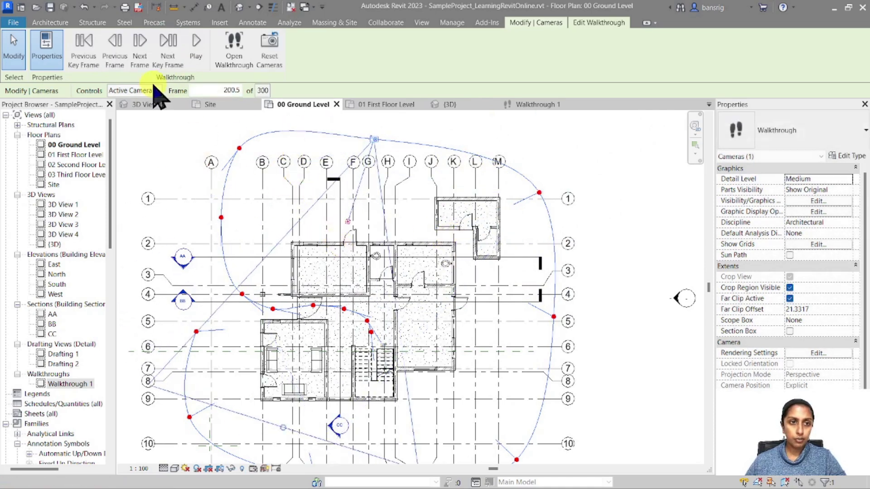
{"action": "left_click", "coordinate": [165, 47]}
{"action": "left_click_drag", "start_coordinate": [186, 216], "coordinate": [277, 227]}
{"action": "left_click", "coordinate": [167, 46]}
{"action": "middle_click_drag", "start_coordinate": [259, 311], "coordinate": [329, 284]}
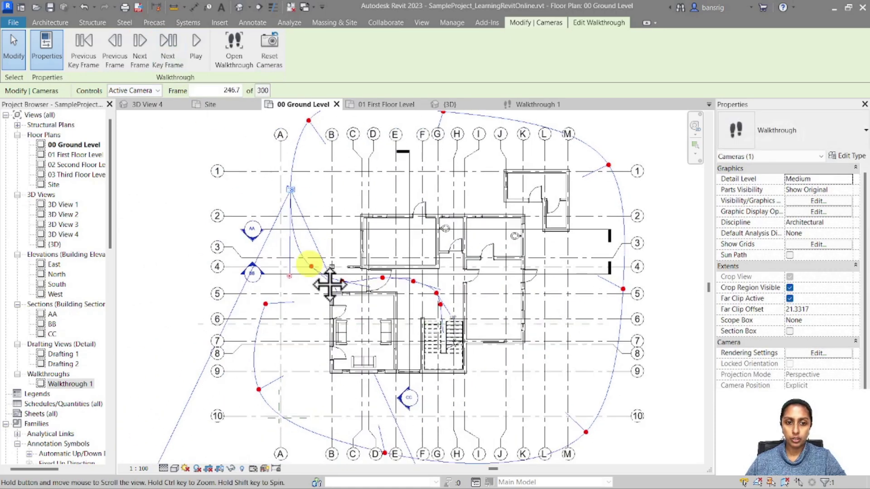
{"action": "left_click_drag", "start_coordinate": [289, 275], "coordinate": [366, 230]}
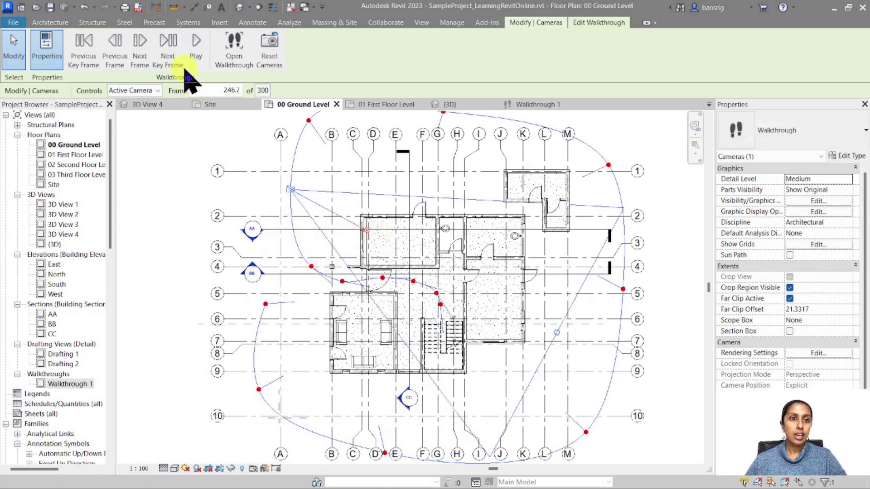
{"action": "left_click", "coordinate": [185, 69]}
{"action": "left_click_drag", "start_coordinate": [378, 331], "coordinate": [432, 285]}
Step: Aim the remaining key frames toward and down the stairs, finishing at frame 300
{"action": "left_click", "coordinate": [168, 55]}
{"action": "scroll", "coordinate": [435, 304], "scroll_direction": "up", "scroll_amount": 3}
{"action": "left_click", "coordinate": [168, 64]}
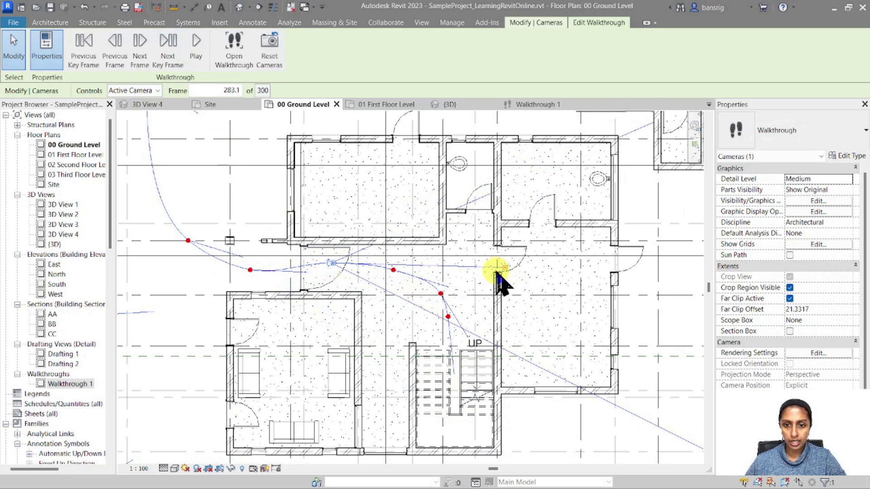
{"action": "left_click_drag", "start_coordinate": [497, 273], "coordinate": [449, 348]}
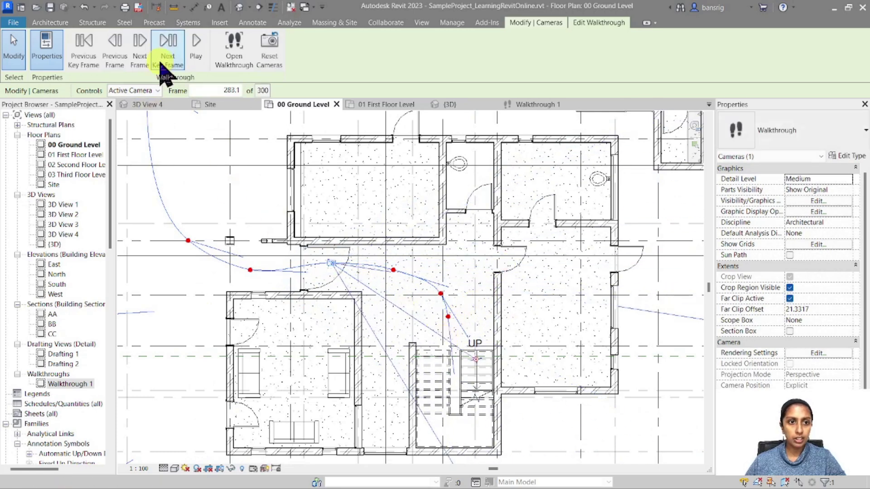
{"action": "left_click", "coordinate": [164, 57]}
{"action": "left_click_drag", "start_coordinate": [558, 322], "coordinate": [463, 381]}
{"action": "left_click", "coordinate": [168, 57]}
{"action": "left_click_drag", "start_coordinate": [462, 311], "coordinate": [446, 444]}
{"action": "left_click", "coordinate": [168, 45]}
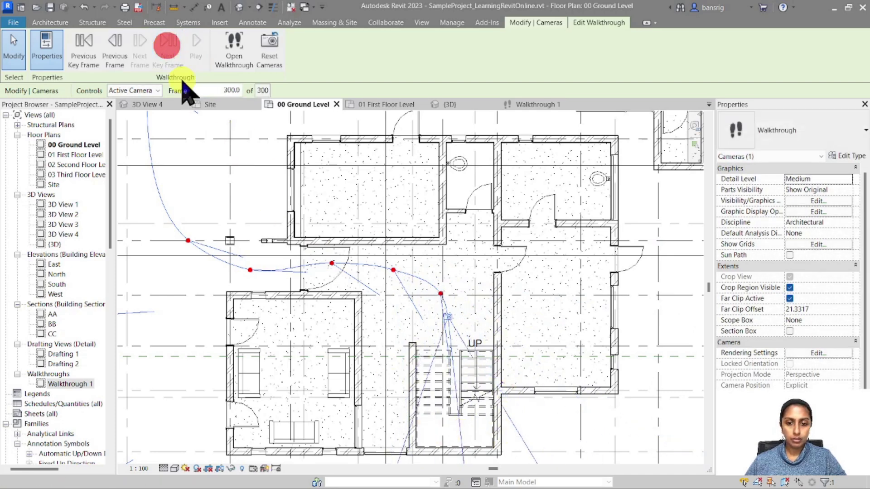
{"action": "scroll", "coordinate": [457, 272], "scroll_direction": "down", "scroll_amount": 4}
{"action": "left_click_drag", "start_coordinate": [461, 362], "coordinate": [453, 361]}
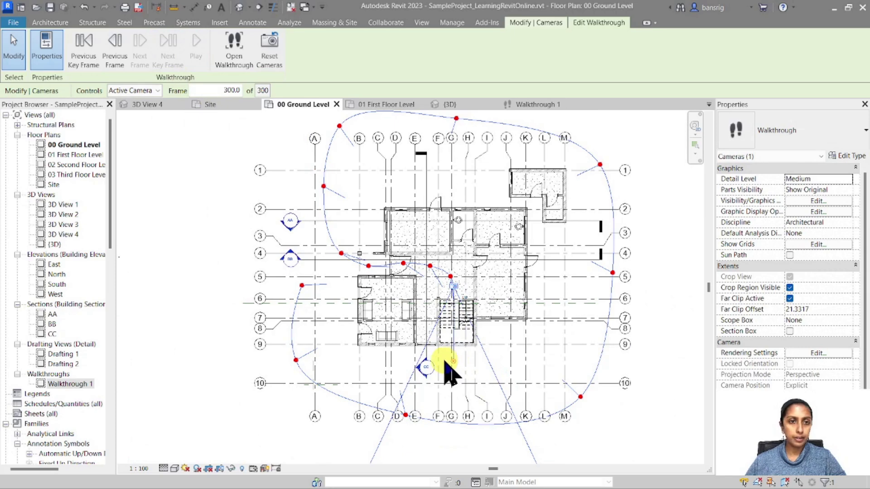
Step: Jump the walkthrough view to frame 1 and step through key frames, enlarging the crop upward
{"action": "left_click", "coordinate": [234, 68]}
{"action": "left_click_drag", "start_coordinate": [208, 90], "coordinate": [255, 89]}
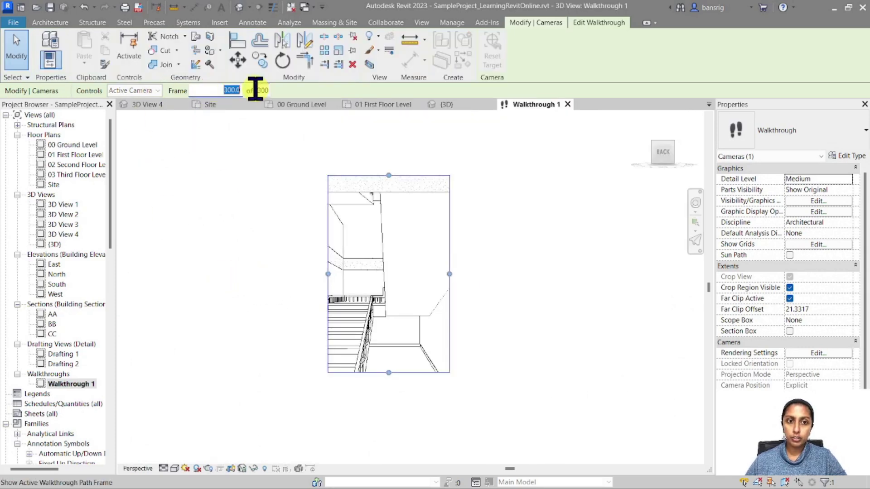
{"action": "type", "text": "1"}
{"action": "key", "text": "Return"}
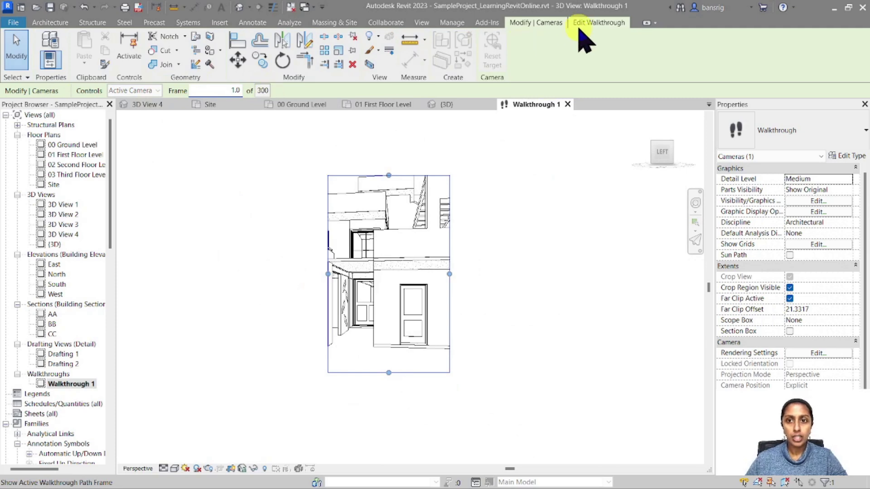
{"action": "left_click", "coordinate": [587, 23]}
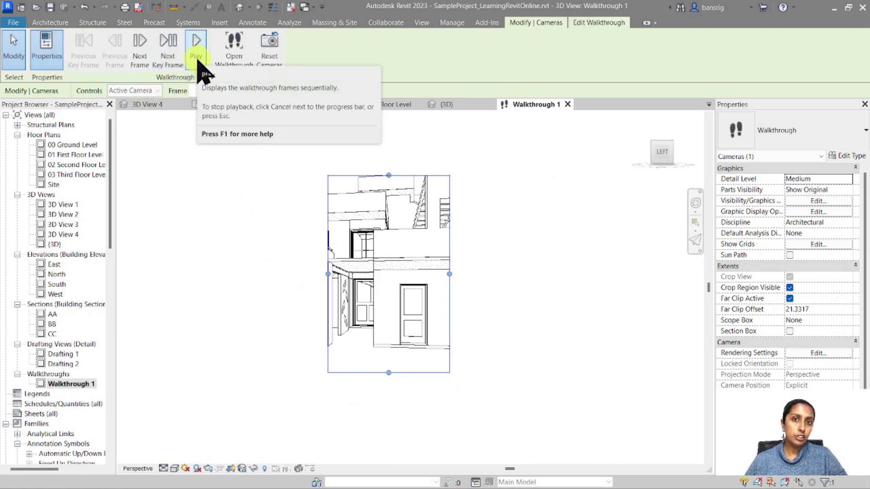
{"action": "left_click", "coordinate": [170, 58]}
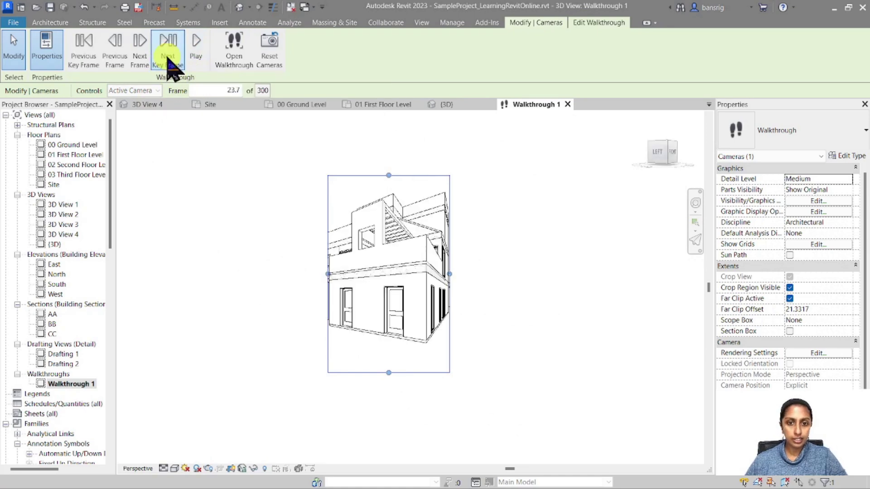
{"action": "left_click", "coordinate": [171, 63]}
{"action": "left_click", "coordinate": [170, 63]}
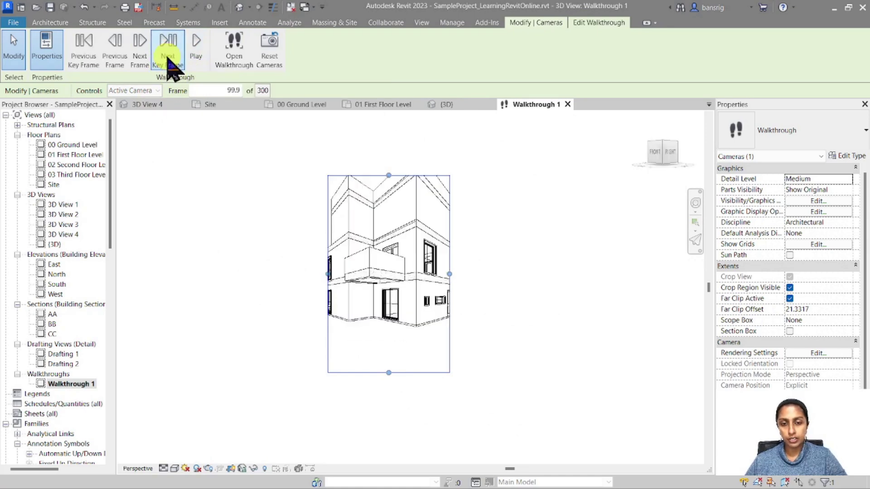
{"action": "left_click_drag", "start_coordinate": [388, 175], "coordinate": [389, 161]}
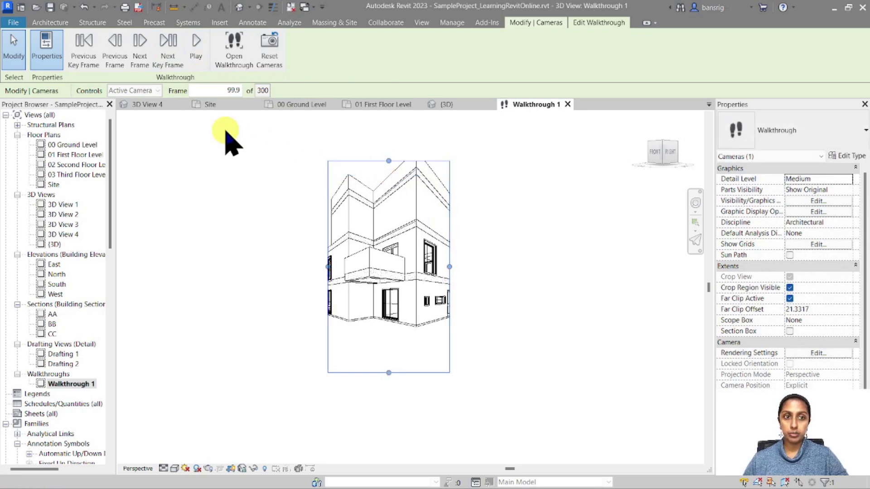
Step: Keep advancing key frames, extending the crop downward, to frame 273.3 at the interior doorway
{"action": "left_click", "coordinate": [171, 45]}
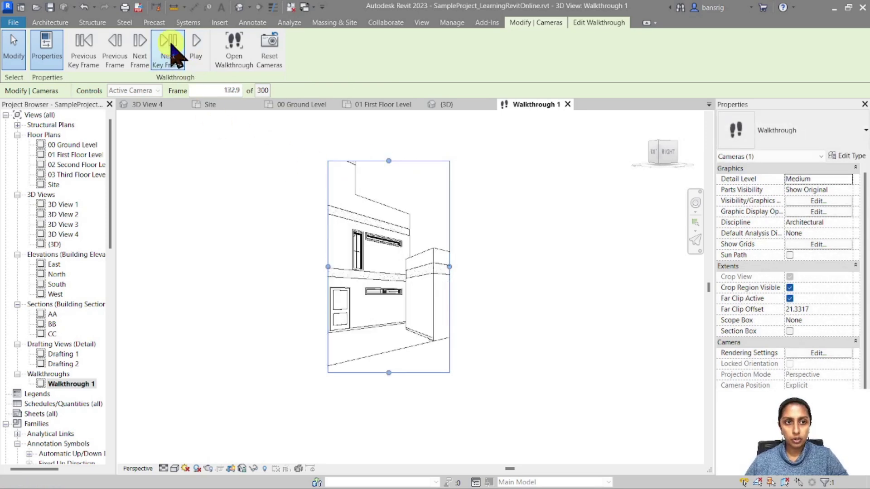
{"action": "left_click", "coordinate": [173, 53]}
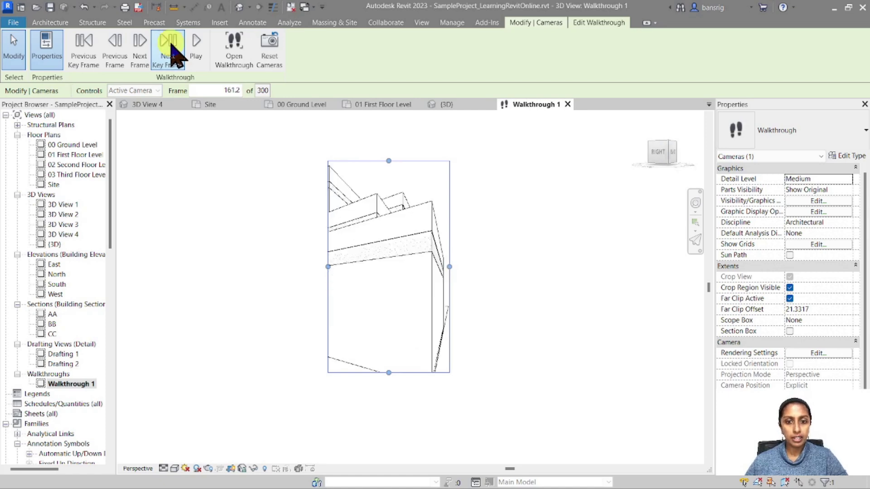
{"action": "left_click_drag", "start_coordinate": [388, 372], "coordinate": [388, 399]}
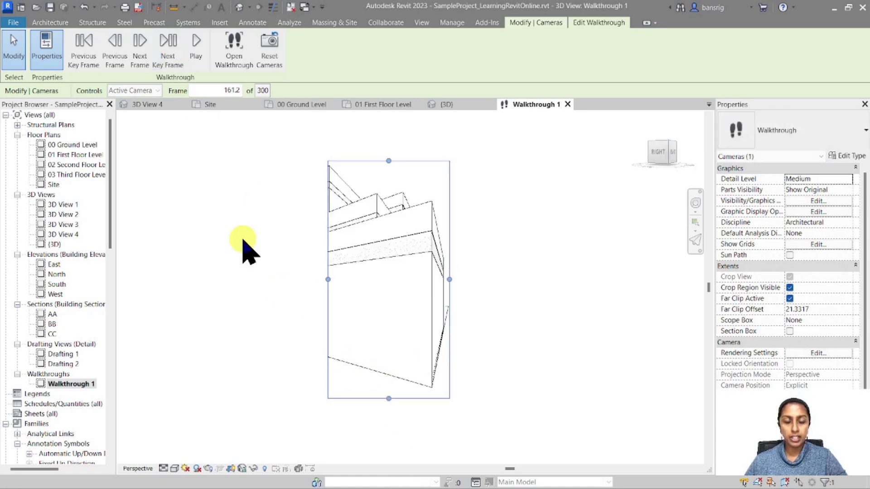
{"action": "left_click", "coordinate": [175, 58]}
{"action": "left_click", "coordinate": [174, 59]}
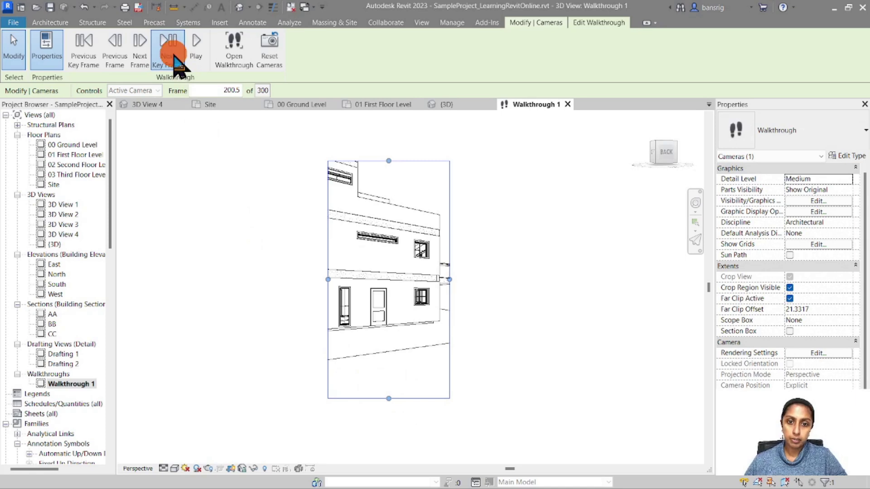
{"action": "left_click", "coordinate": [174, 59]}
{"action": "left_click", "coordinate": [174, 59]}
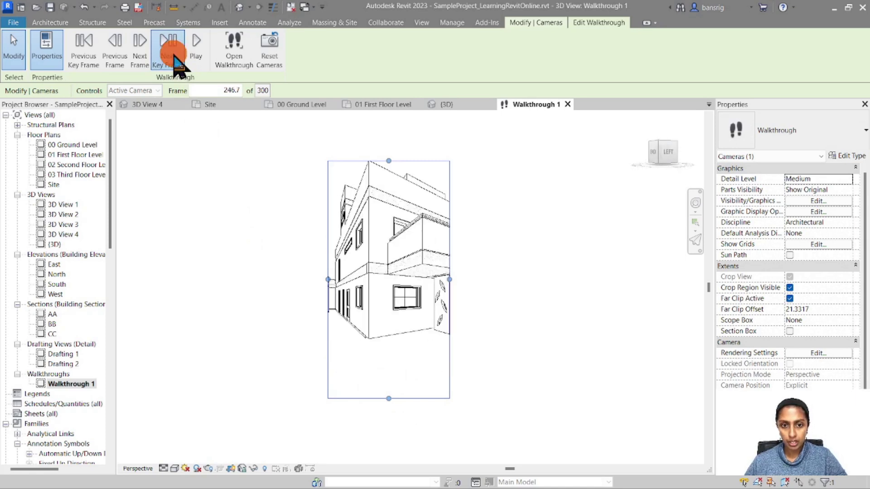
{"action": "left_click", "coordinate": [174, 59]}
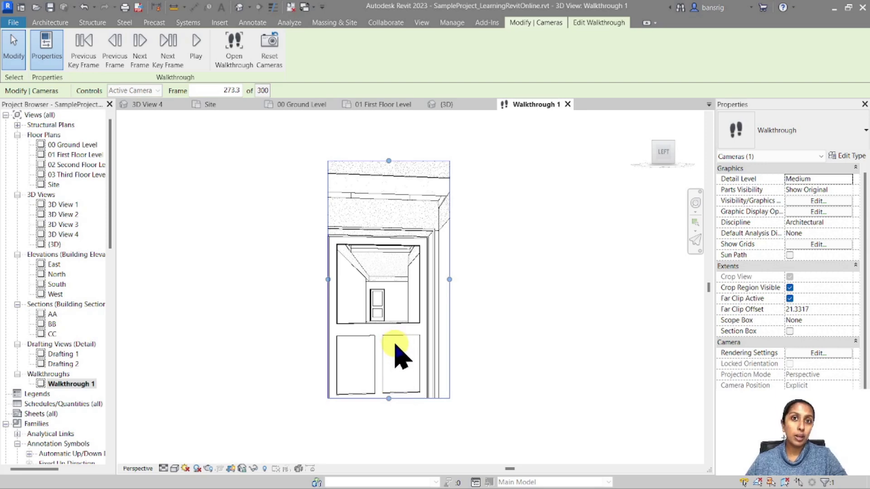
Step: Leave walkthrough editing and hide the Door_Entrance door in the Walkthrough 1 view
{"action": "left_click", "coordinate": [564, 279]}
{"action": "left_click", "coordinate": [471, 252]}
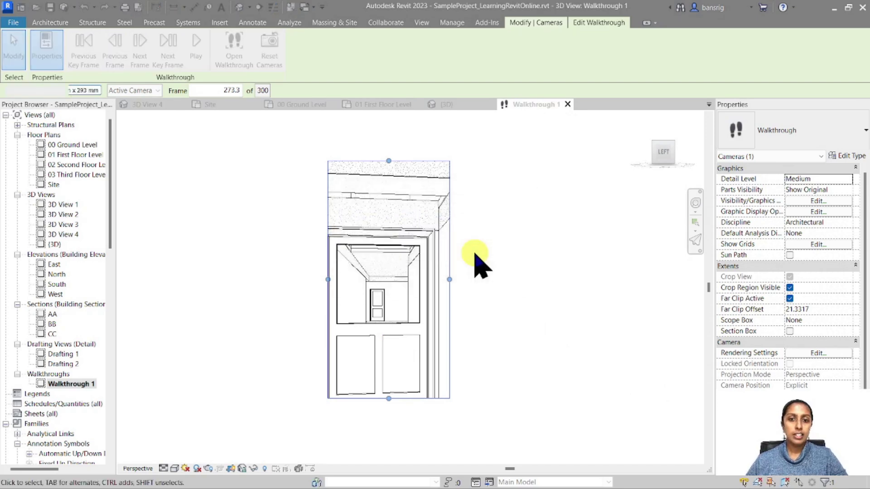
{"action": "left_click", "coordinate": [406, 246]}
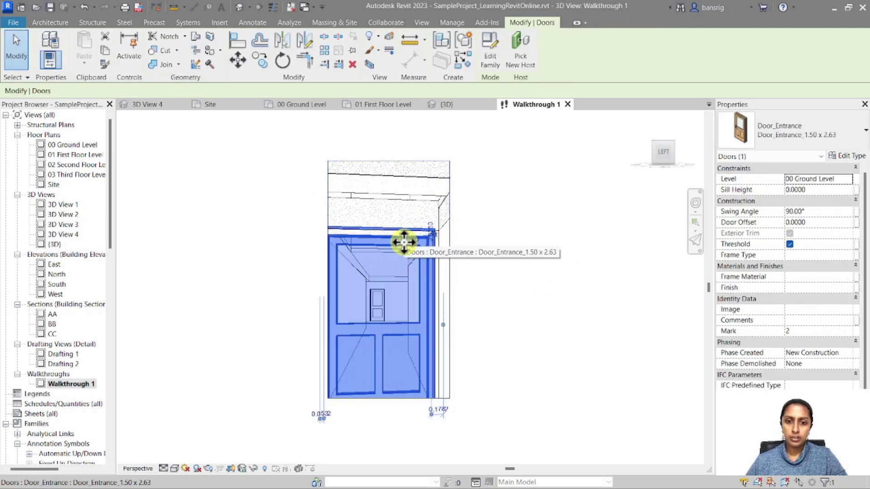
{"action": "right_click", "coordinate": [404, 242]}
{"action": "mouse_move", "coordinate": [460, 254]}
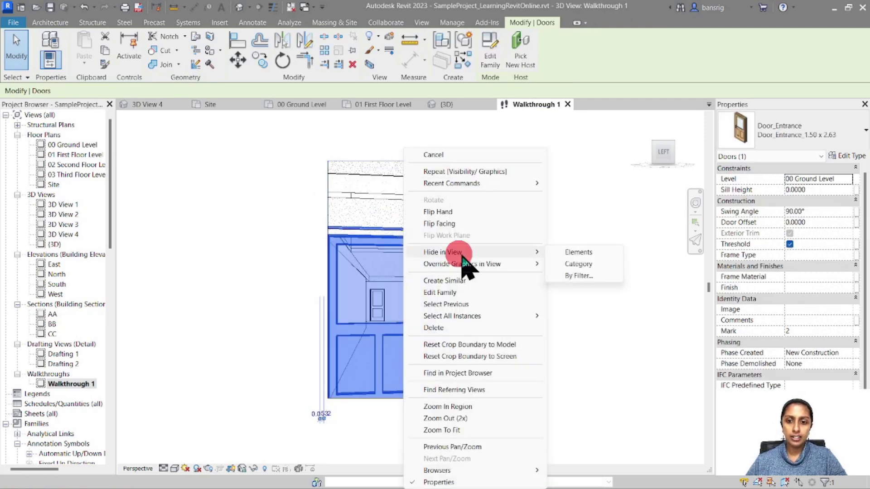
{"action": "left_click", "coordinate": [569, 255]}
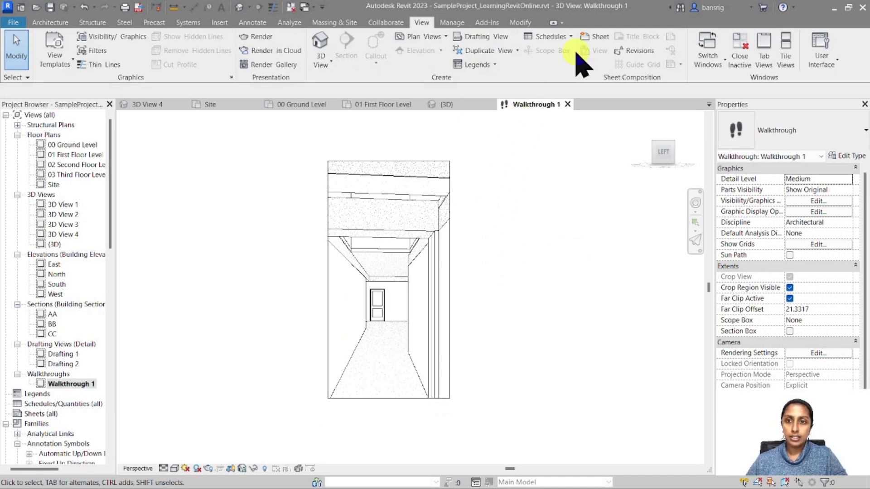
Step: Edit Walkthrough 1 and step through its key frames to the final frame by the stairs
{"action": "left_click", "coordinate": [410, 162]}
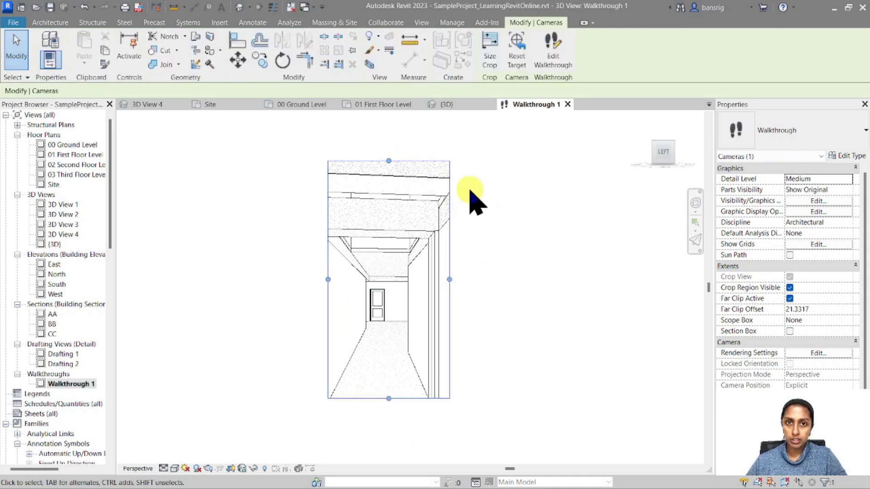
{"action": "left_click", "coordinate": [564, 48]}
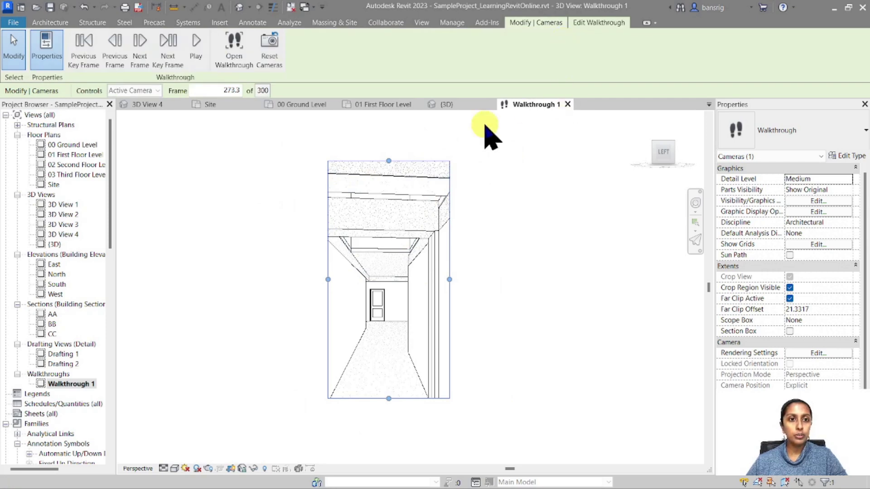
{"action": "left_click", "coordinate": [167, 50]}
{"action": "left_click", "coordinate": [167, 49]}
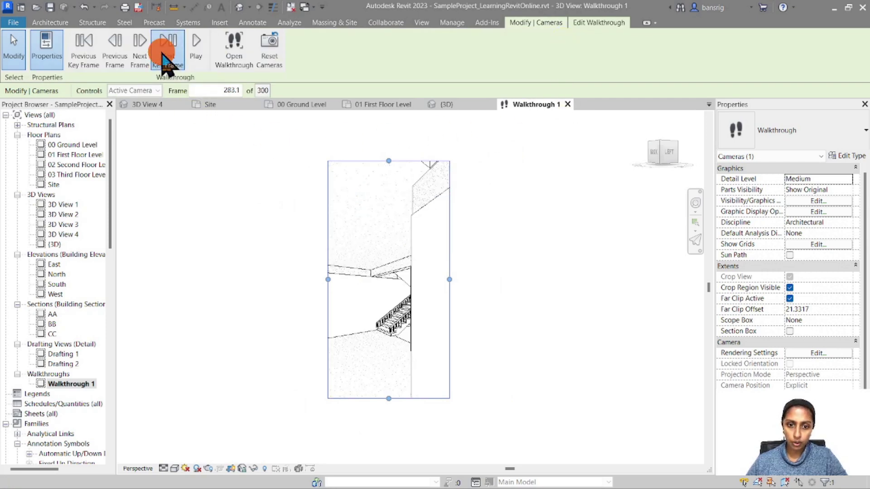
{"action": "left_click", "coordinate": [167, 50]}
{"action": "left_click", "coordinate": [166, 50]}
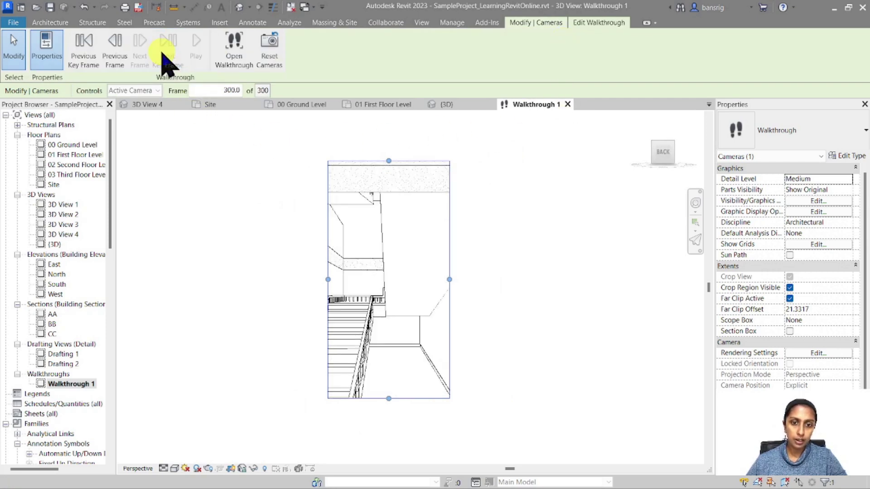
Step: Return Walkthrough 1 to frame 1 and play it from the start
{"action": "double_click", "coordinate": [232, 90]}
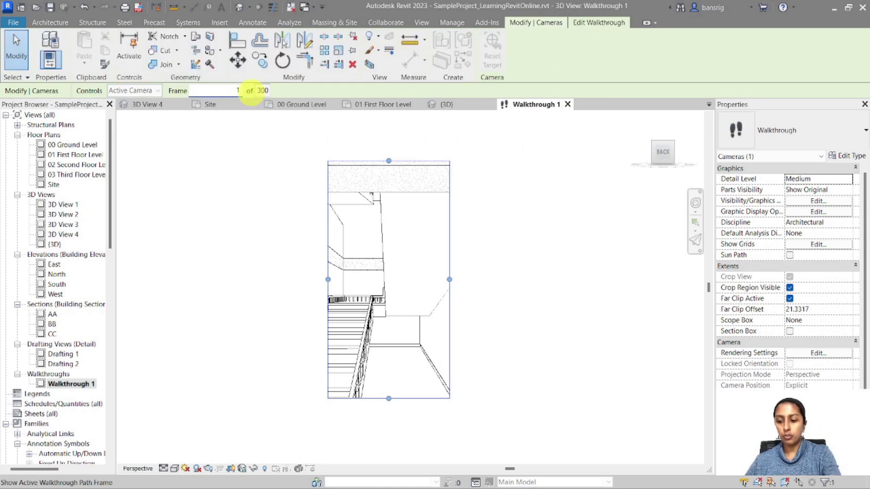
{"action": "type", "text": "1"}
{"action": "key", "text": "Return"}
{"action": "left_click", "coordinate": [594, 23]}
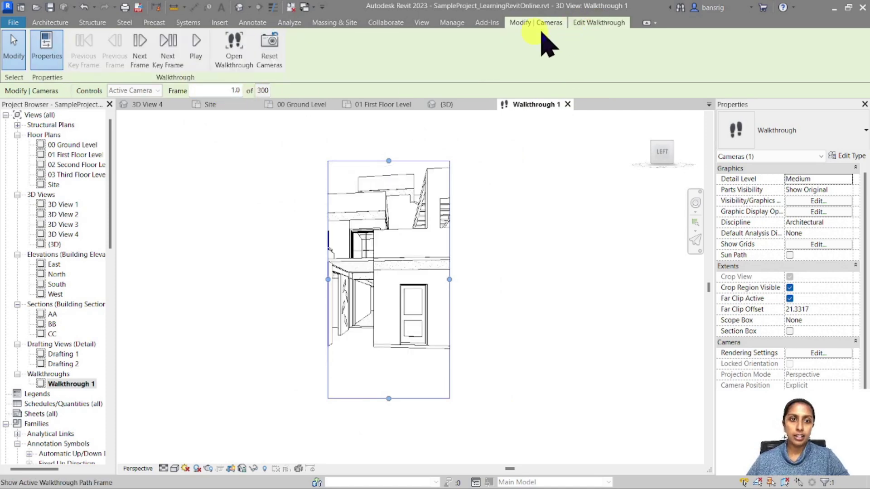
{"action": "left_click", "coordinate": [196, 58]}
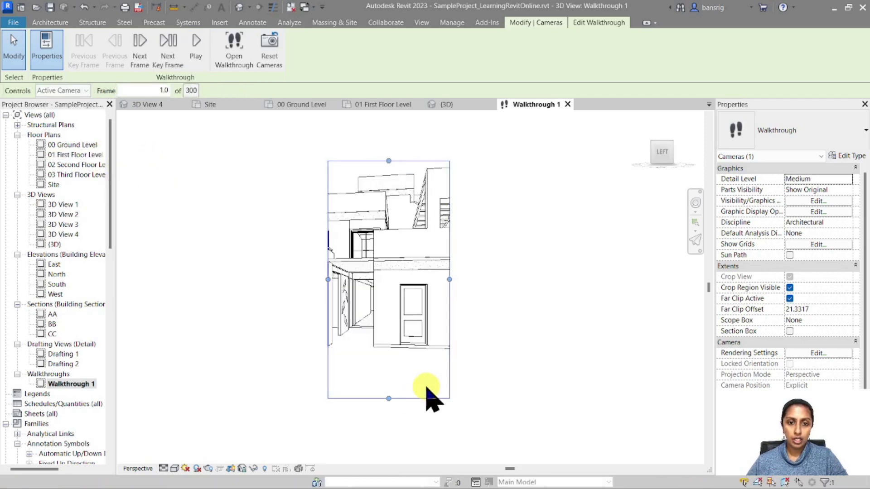
Step: Switch Walkthrough 1 to the Realistic visual style and deselect the camera
{"action": "left_click", "coordinate": [174, 468]}
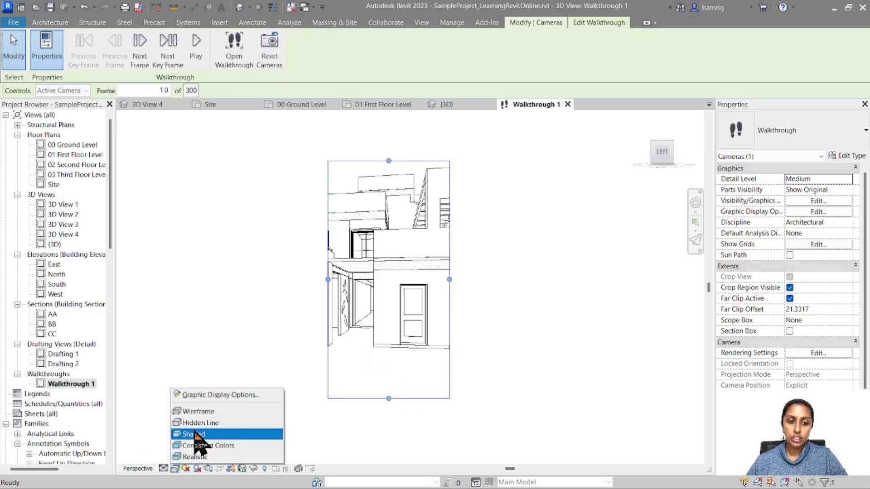
{"action": "left_click", "coordinate": [194, 456]}
{"action": "left_click", "coordinate": [175, 469]}
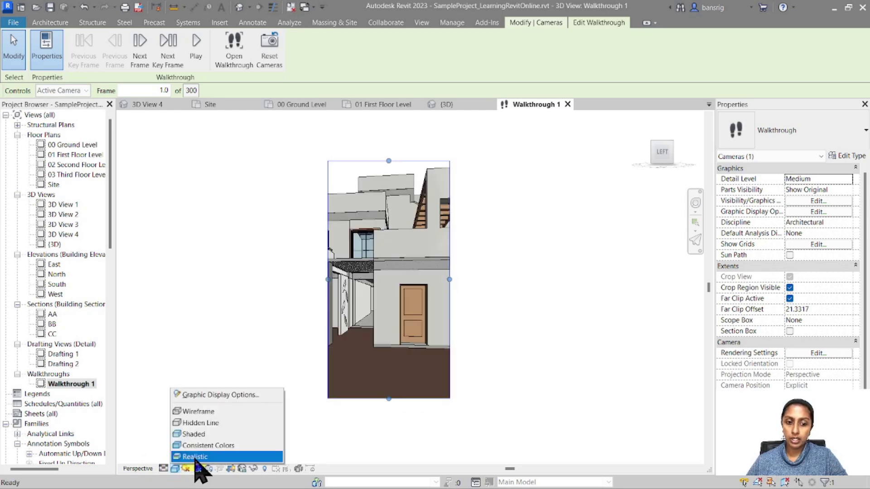
{"action": "left_click", "coordinate": [528, 333]}
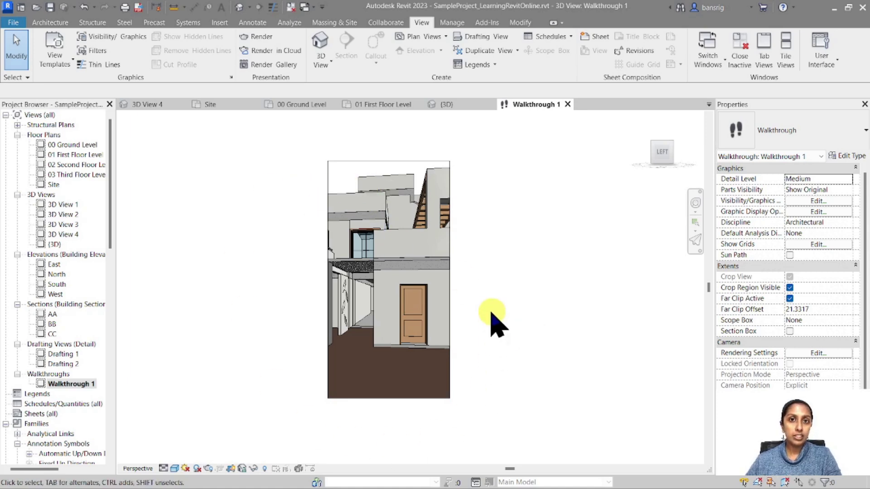
Step: Start a walkthrough export via File > Export > Images and Animations > Walkthrough
{"action": "left_click", "coordinate": [17, 24]}
{"action": "mouse_move", "coordinate": [19, 213]}
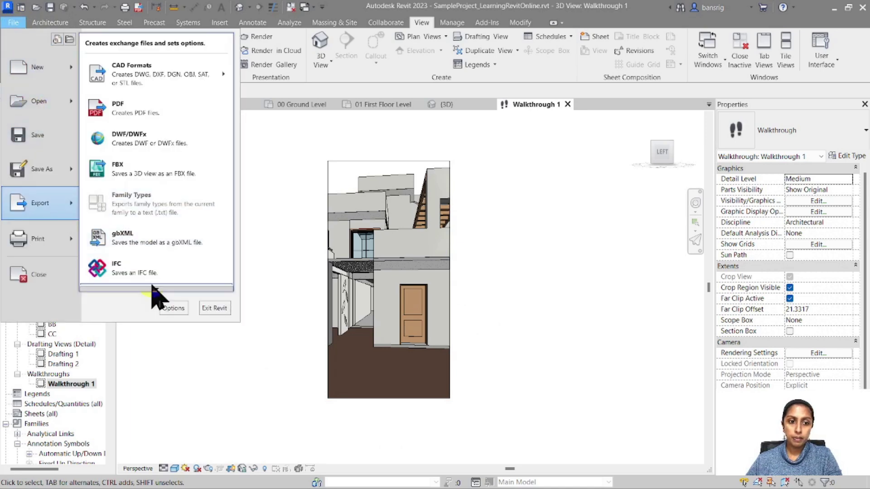
{"action": "scroll", "coordinate": [153, 297], "scroll_direction": "down", "scroll_amount": 1}
{"action": "scroll", "coordinate": [153, 297], "scroll_direction": "down", "scroll_amount": 4}
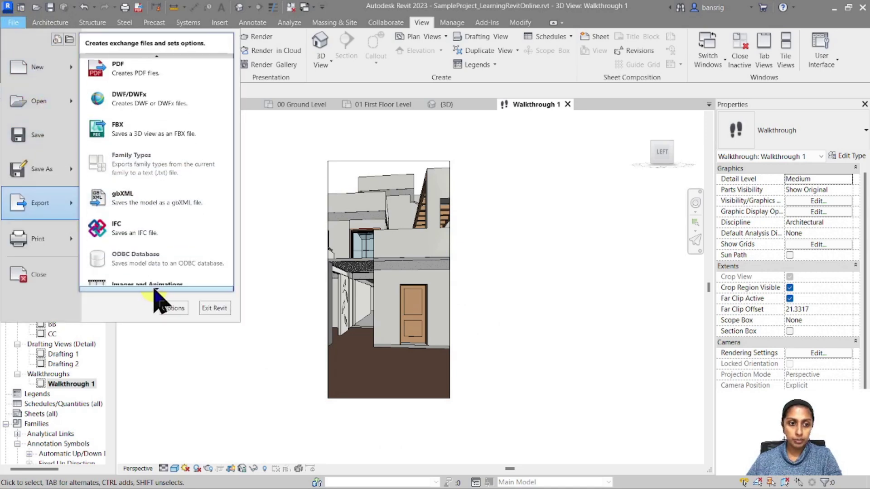
{"action": "mouse_move", "coordinate": [134, 219]}
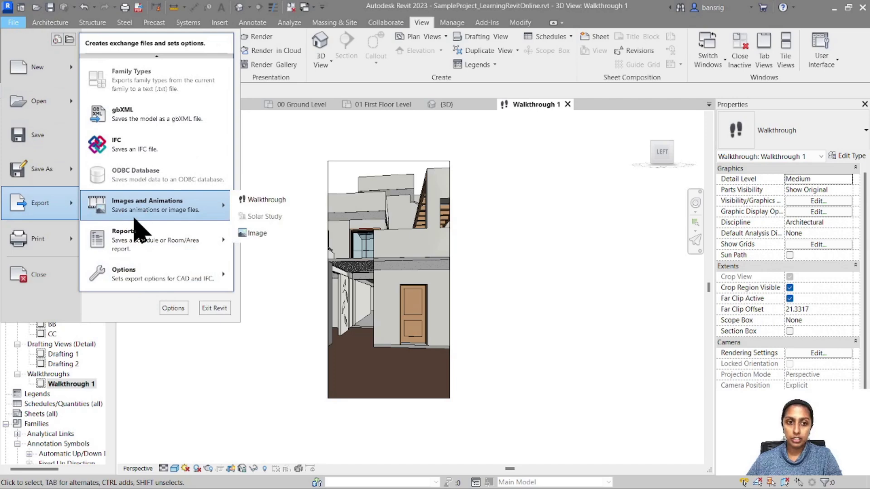
{"action": "left_click", "coordinate": [267, 200]}
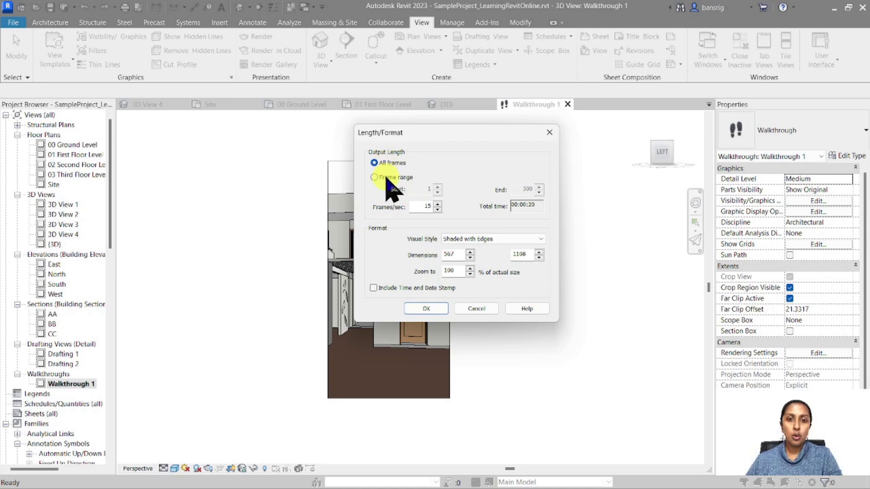
Step: Set the export to all frames at 10 frames per second in Hidden Line style
{"action": "left_click", "coordinate": [386, 178]}
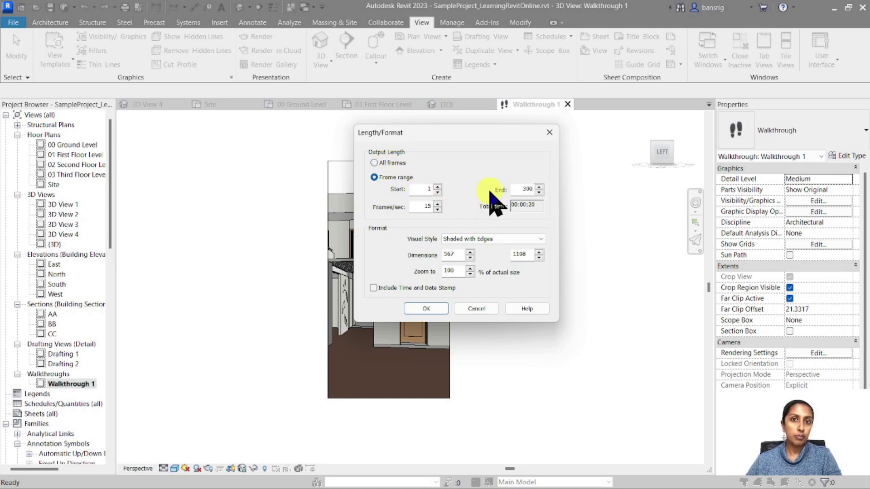
{"action": "left_click", "coordinate": [387, 164]}
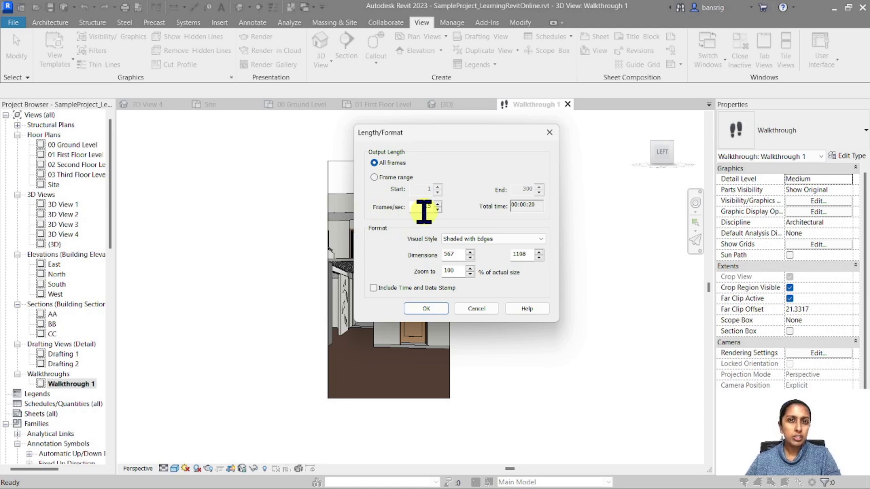
{"action": "double_click", "coordinate": [424, 208]}
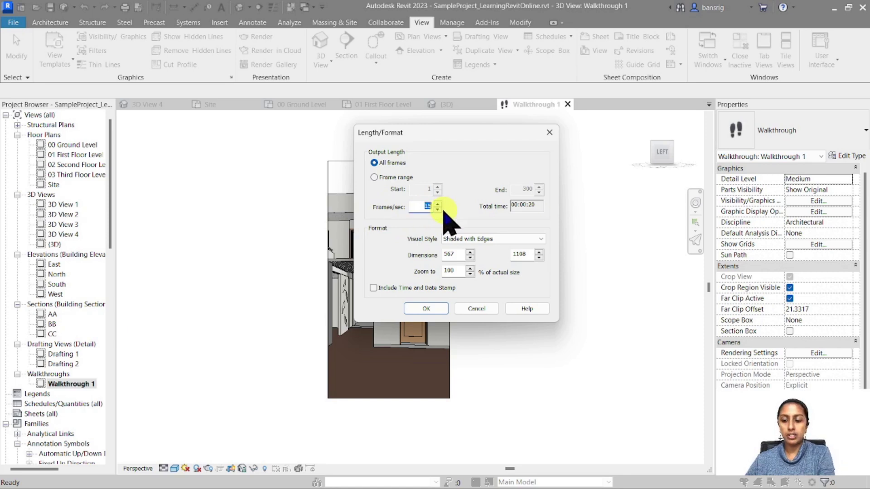
{"action": "type", "text": "1"}
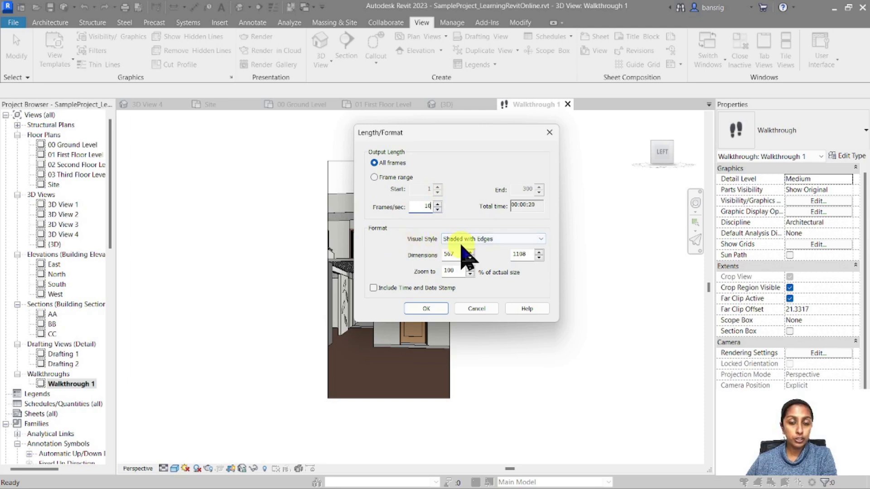
{"action": "left_click", "coordinate": [481, 238]}
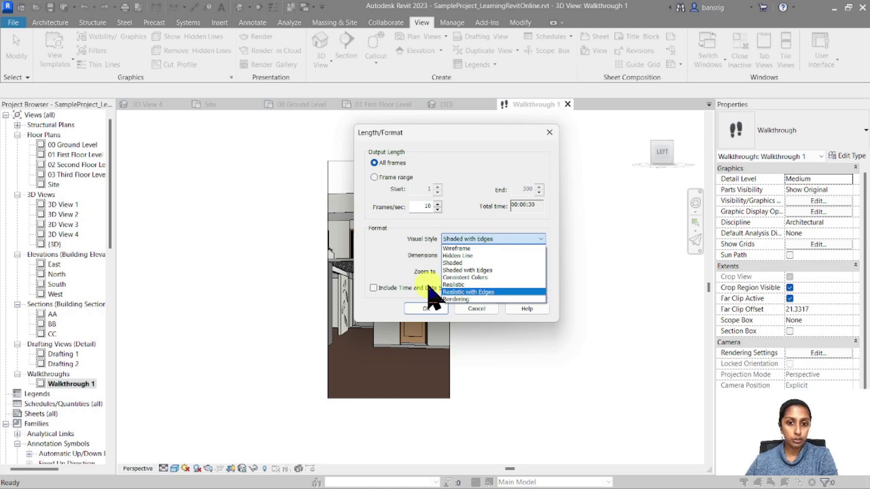
{"action": "left_click", "coordinate": [464, 256]}
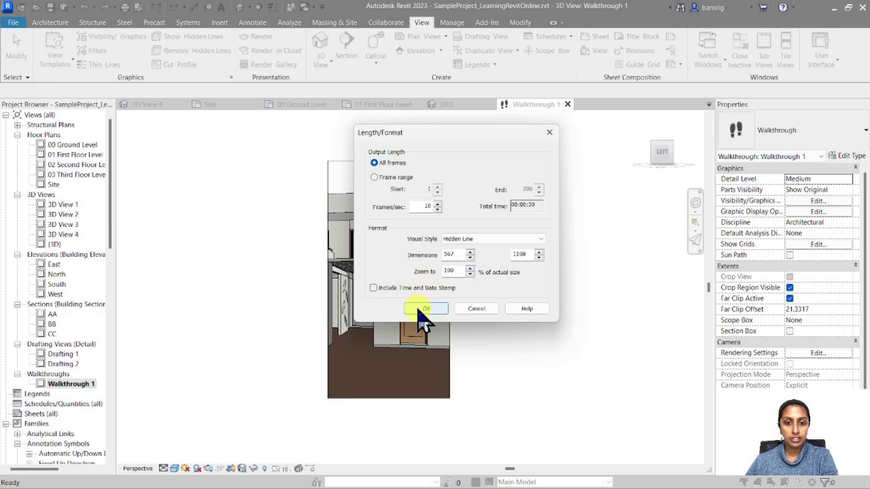
Step: Confirm the export settings and save the video to the Desktop as 'Sample Walkthrough'
{"action": "left_click", "coordinate": [424, 310]}
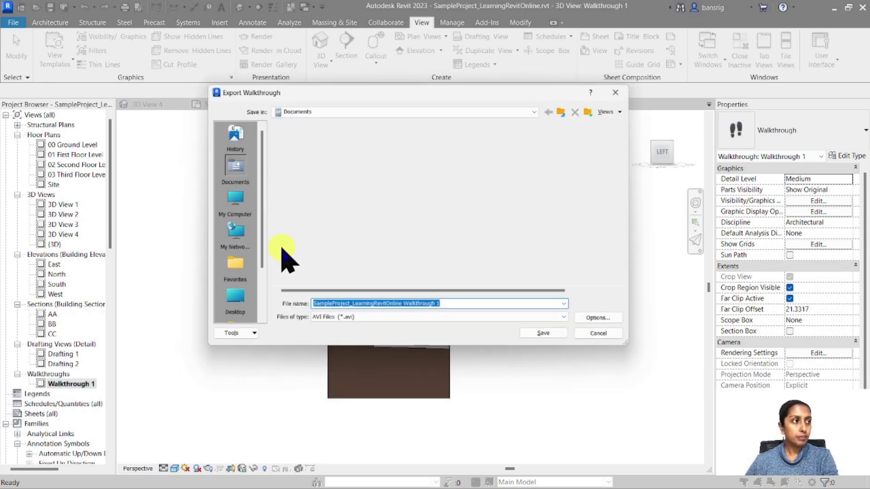
{"action": "left_click", "coordinate": [242, 296]}
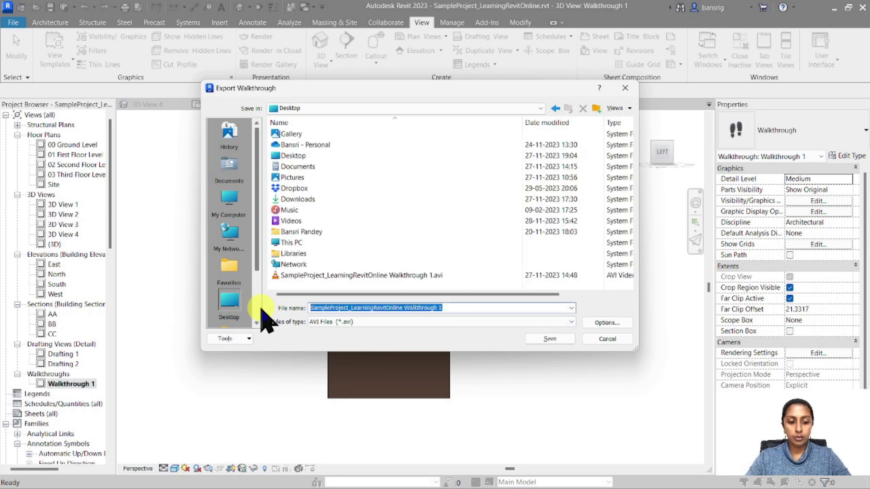
{"action": "type", "text": "Sample Walkthough"}
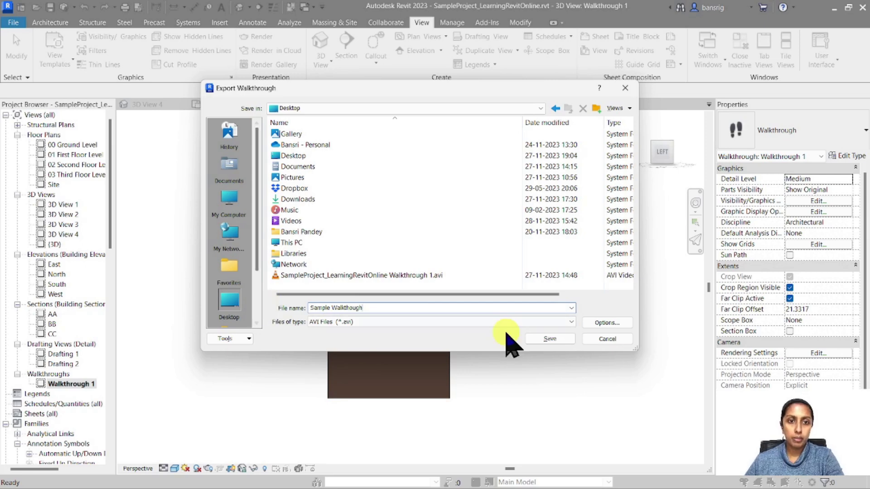
{"action": "left_click", "coordinate": [553, 339]}
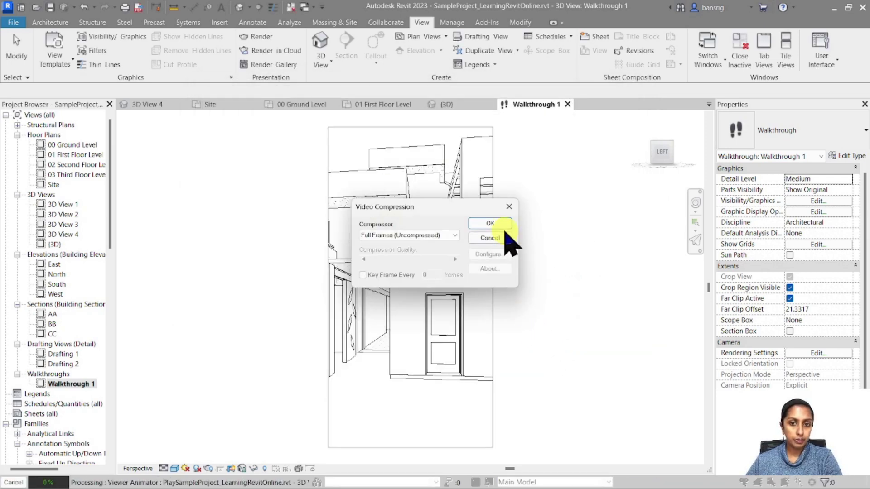
Step: Begin rendering with uncompressed frames, cancel it partway with Esc, and minimize Revit
{"action": "left_click", "coordinate": [492, 224]}
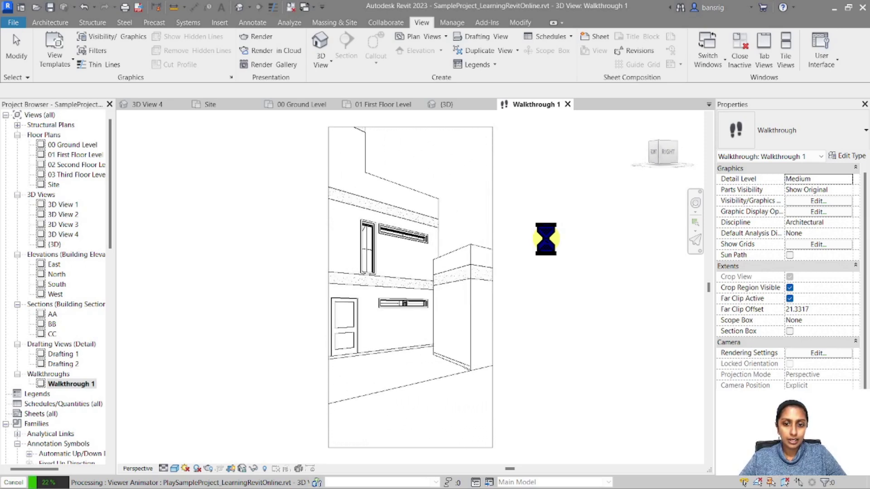
{"action": "key", "text": "Escape"}
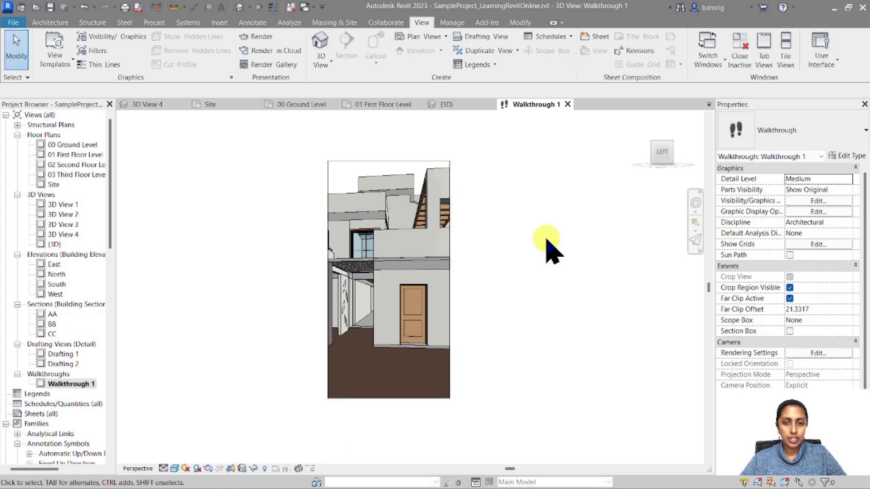
{"action": "left_click", "coordinate": [832, 7]}
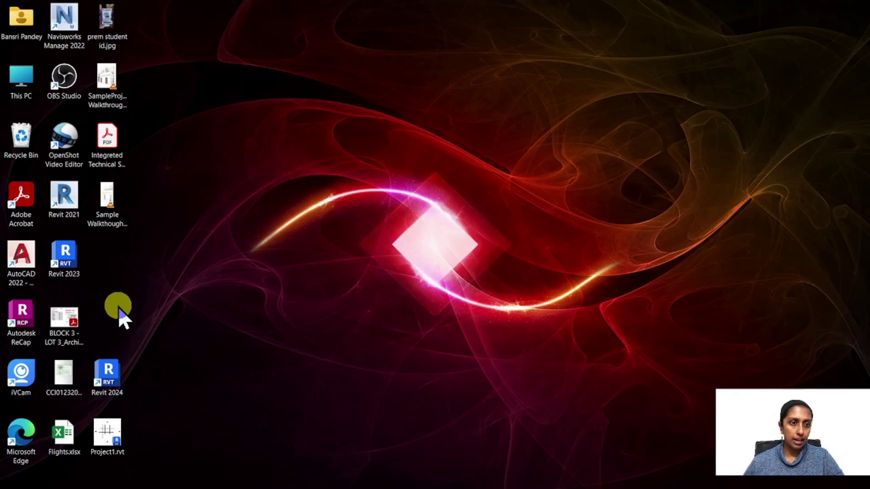
{"action": "left_click", "coordinate": [102, 203]}
{"action": "mouse_move", "coordinate": [121, 222]}
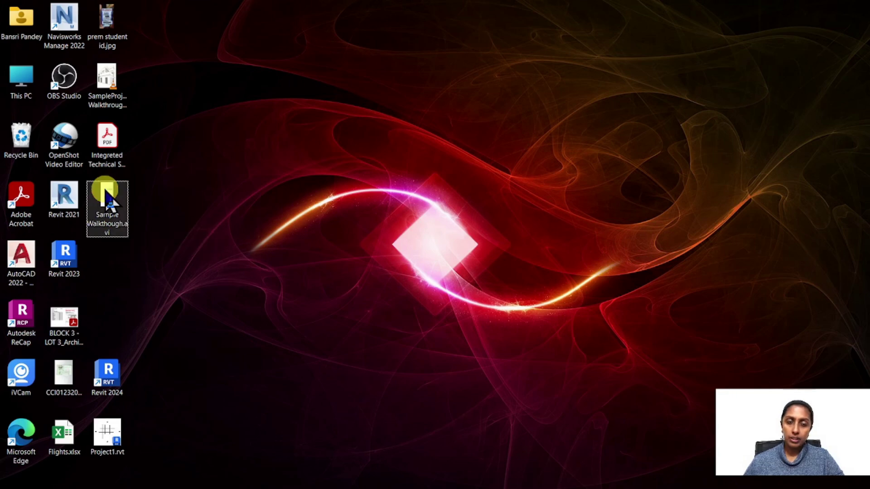
{"action": "key", "text": "Return"}
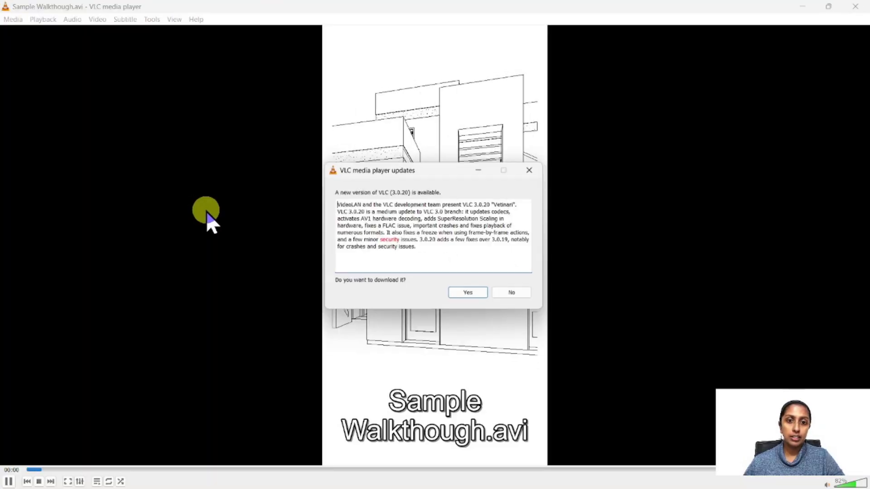
{"action": "left_click", "coordinate": [515, 295]}
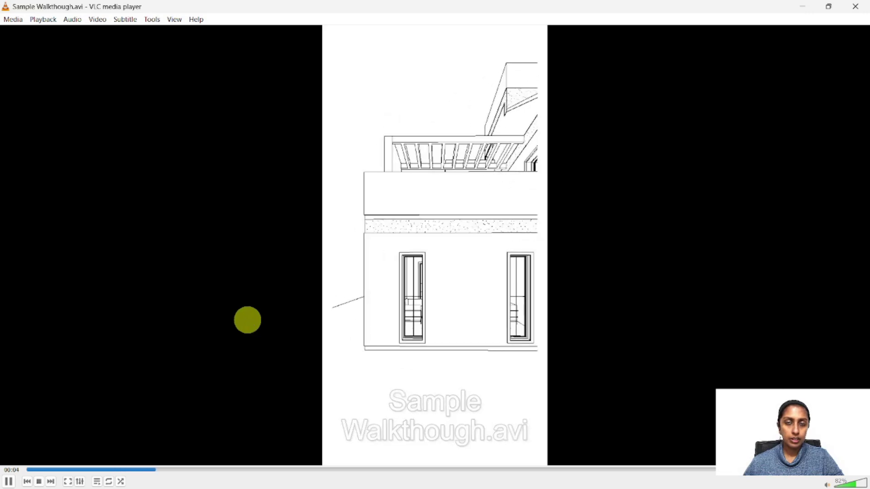
{"action": "left_click", "coordinate": [802, 6]}
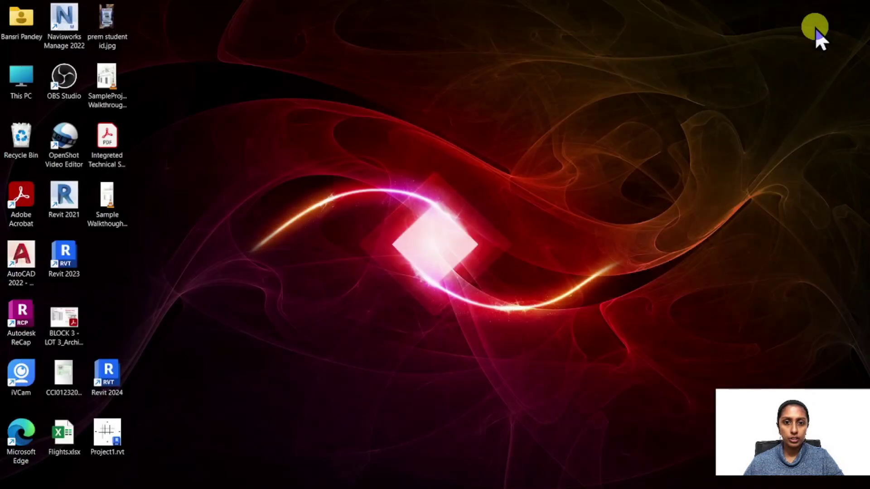
Step: Restore the Revit window and open the 00 Ground Level floor plan
{"action": "left_click", "coordinate": [481, 481]}
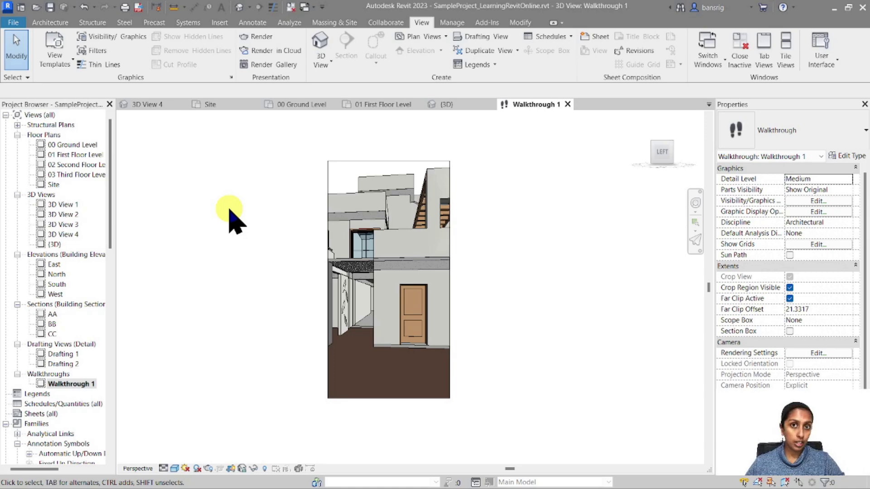
{"action": "double_click", "coordinate": [72, 145]}
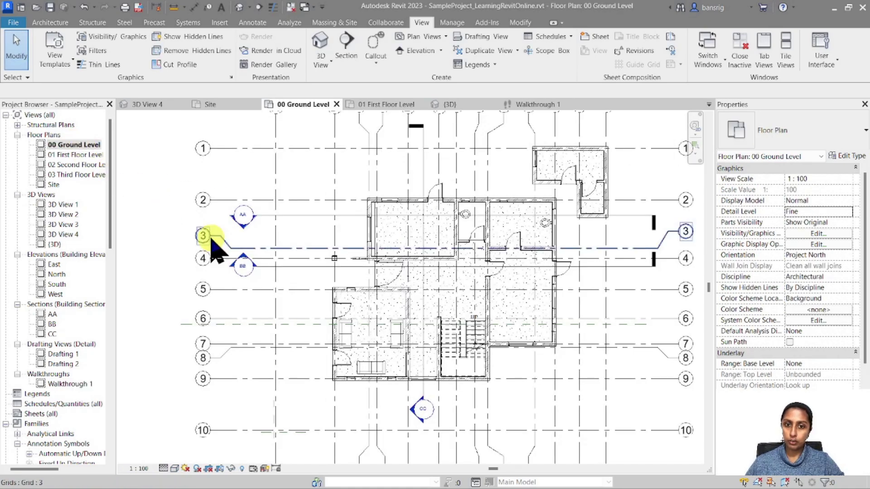
{"action": "scroll", "coordinate": [502, 390], "scroll_direction": "up", "scroll_amount": 2}
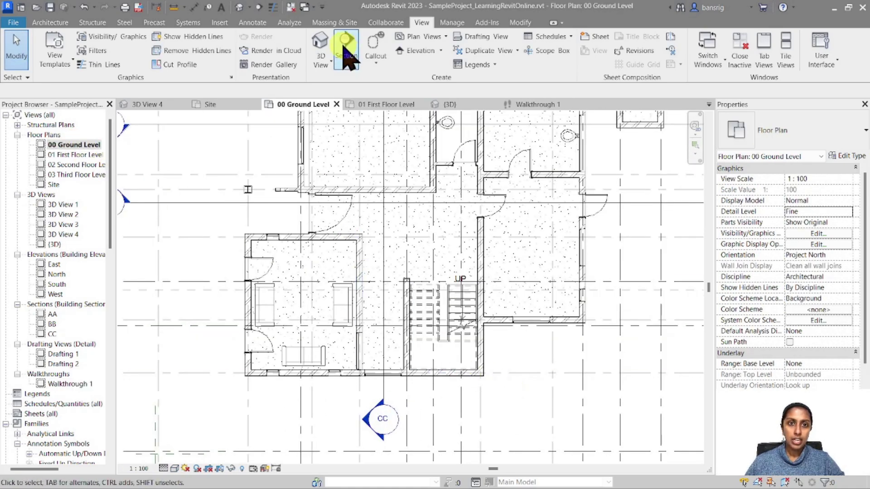
Step: Draw Walkthrough 2's key frames across the plan at a 3.0 camera offset and finish it
{"action": "left_click", "coordinate": [321, 61]}
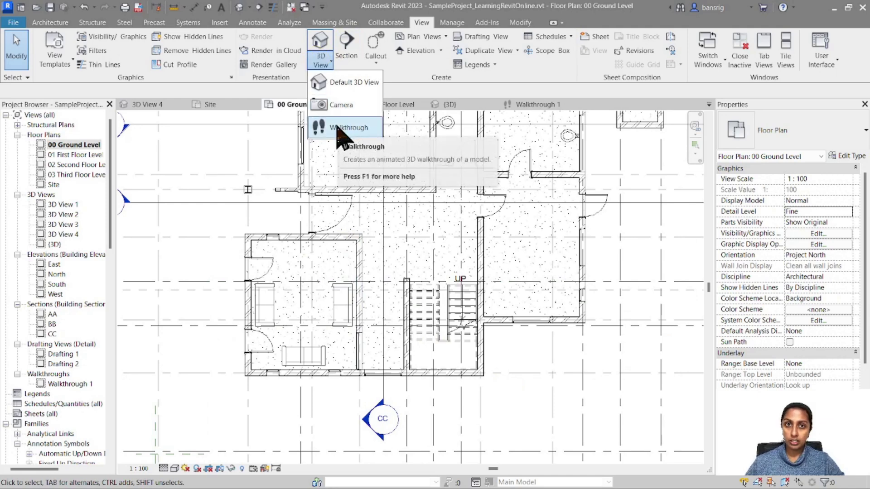
{"action": "left_click", "coordinate": [349, 128]}
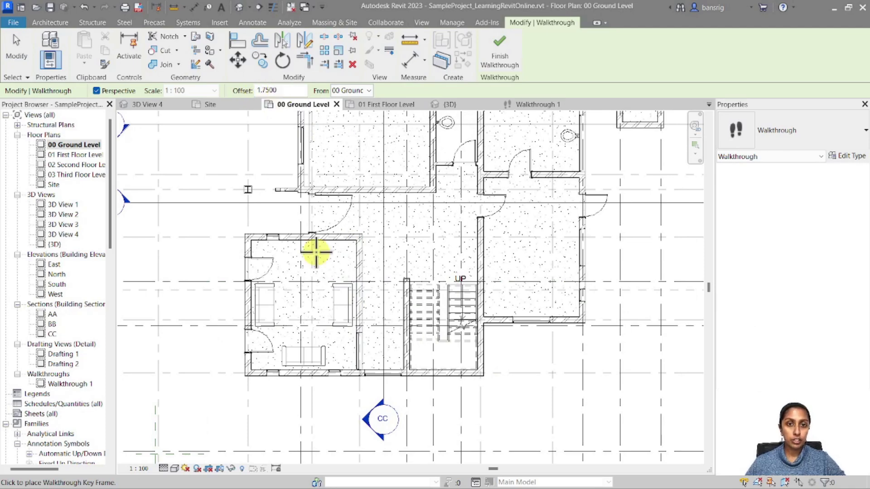
{"action": "key", "text": "z"}
{"action": "key", "text": "f"}
{"action": "left_click", "coordinate": [248, 164]}
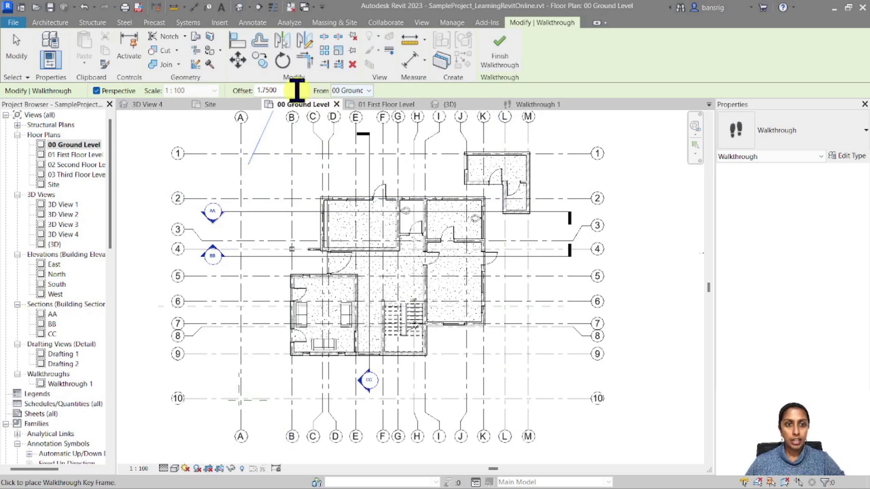
{"action": "double_click", "coordinate": [261, 90]}
{"action": "type", "text": "3"}
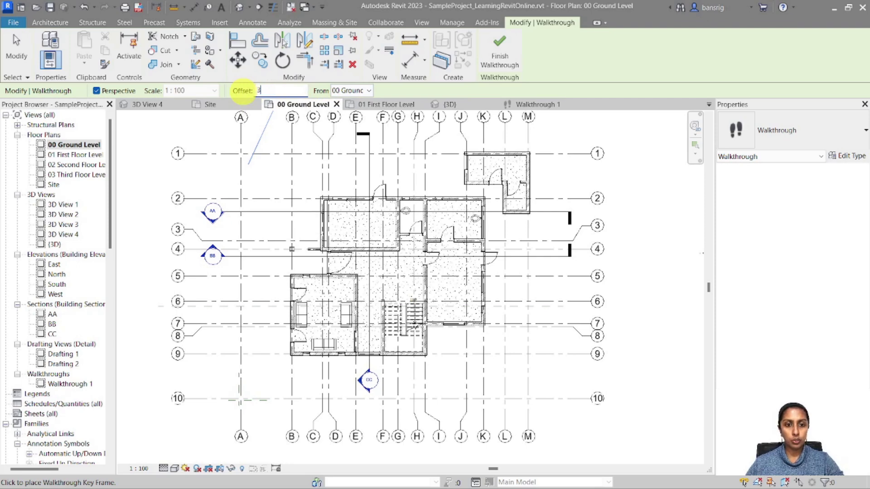
{"action": "left_click", "coordinate": [285, 234]}
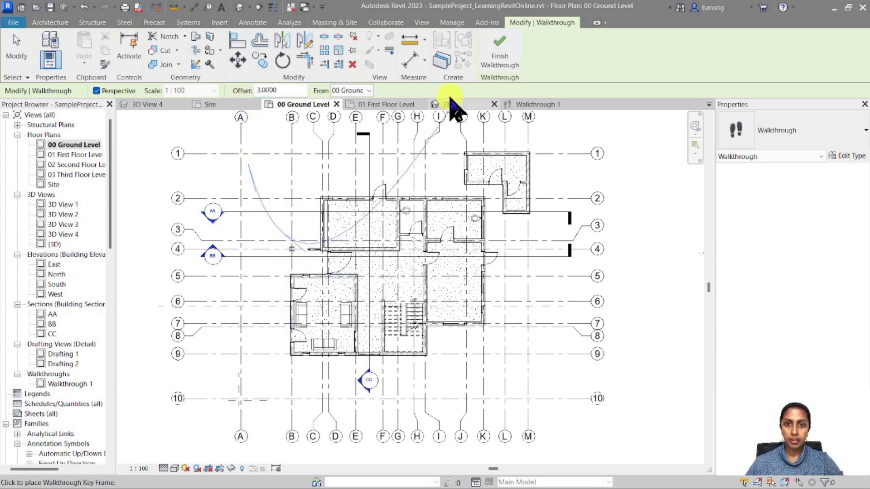
{"action": "left_click", "coordinate": [499, 50]}
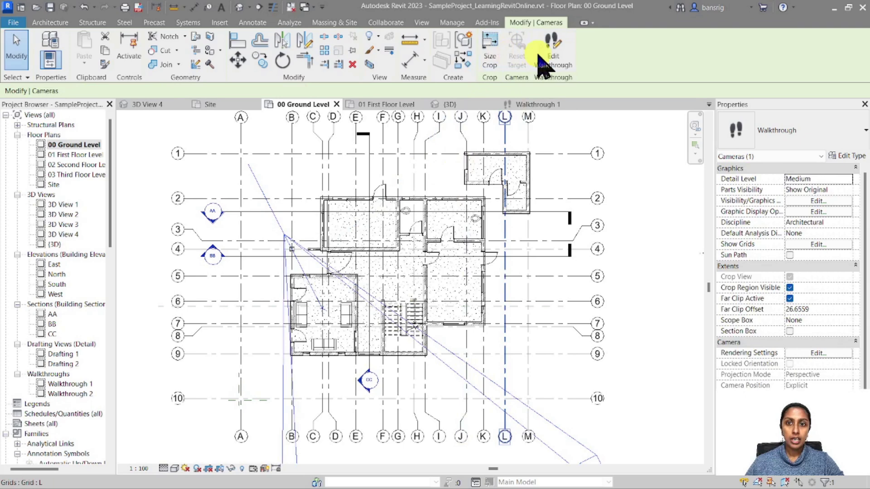
Step: Open the Walkthrough 2 view and drag its crop region larger downward, upward and rightward
{"action": "left_click", "coordinate": [554, 57]}
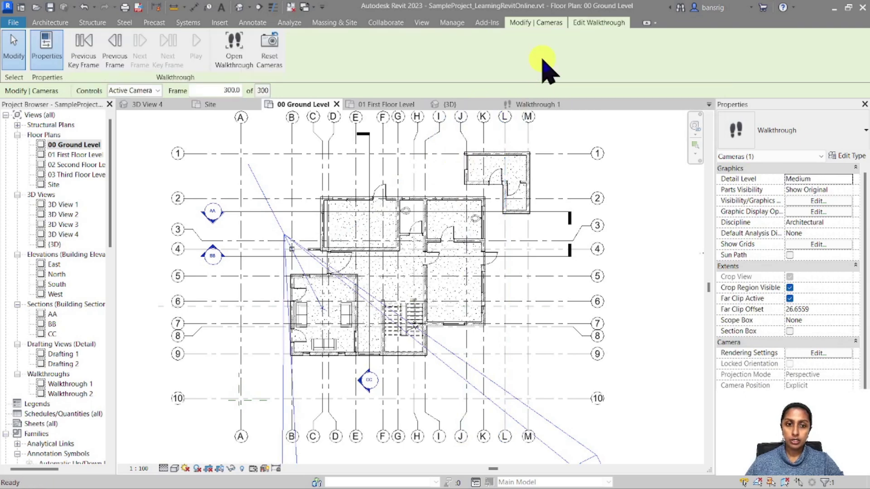
{"action": "left_click", "coordinate": [234, 53]}
{"action": "scroll", "coordinate": [376, 360], "scroll_direction": "down", "scroll_amount": 5}
{"action": "left_click_drag", "start_coordinate": [383, 363], "coordinate": [383, 397]}
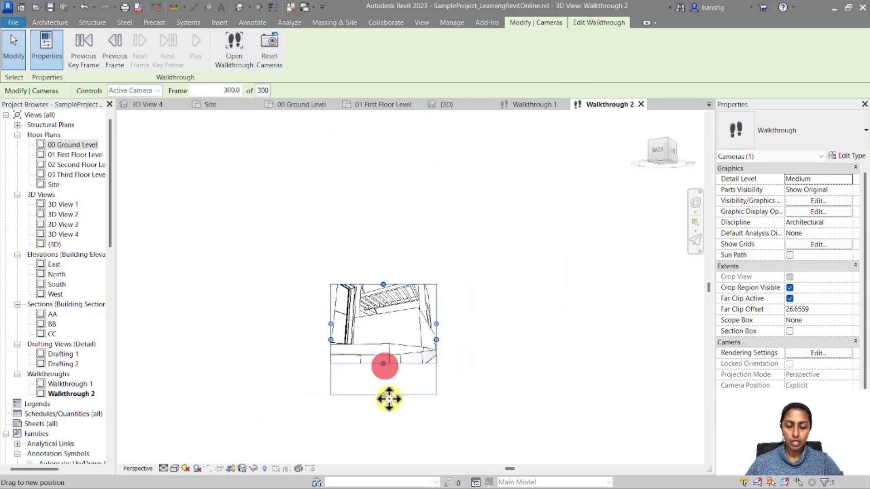
{"action": "left_click_drag", "start_coordinate": [383, 284], "coordinate": [383, 189]}
{"action": "left_click_drag", "start_coordinate": [383, 398], "coordinate": [383, 451]}
{"action": "left_click_drag", "start_coordinate": [436, 320], "coordinate": [524, 320]}
{"action": "scroll", "coordinate": [453, 294], "scroll_direction": "down", "scroll_amount": 3}
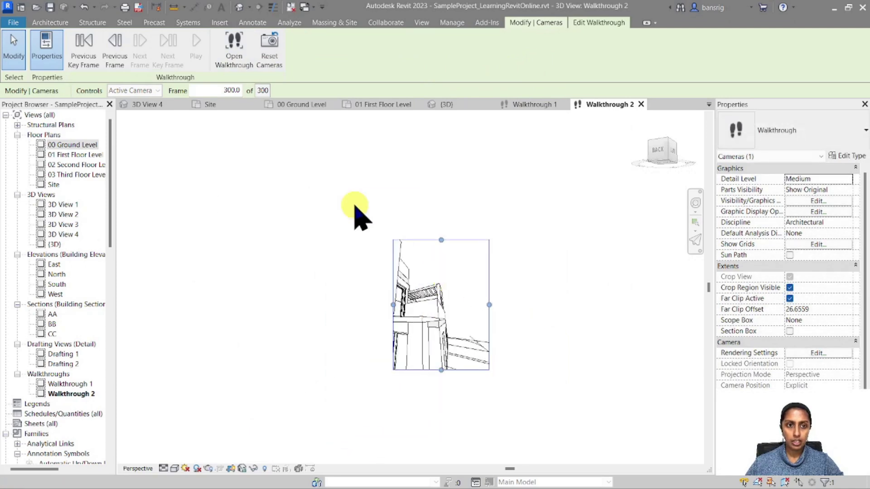
Step: Jump Walkthrough 2 to frame 1, play it through, then exit editing with Esc
{"action": "double_click", "coordinate": [219, 90]}
{"action": "type", "text": "1"}
{"action": "key", "text": "Return"}
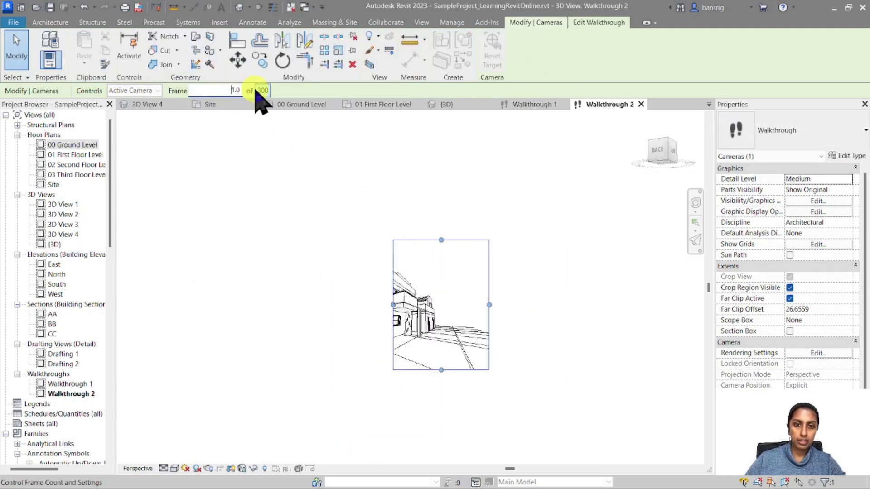
{"action": "scroll", "coordinate": [487, 327], "scroll_direction": "up", "scroll_amount": 4}
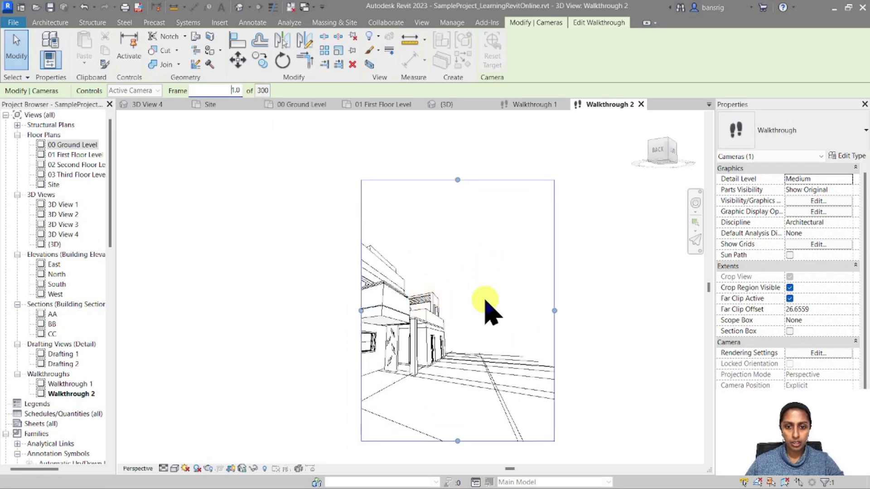
{"action": "left_click", "coordinate": [599, 22]}
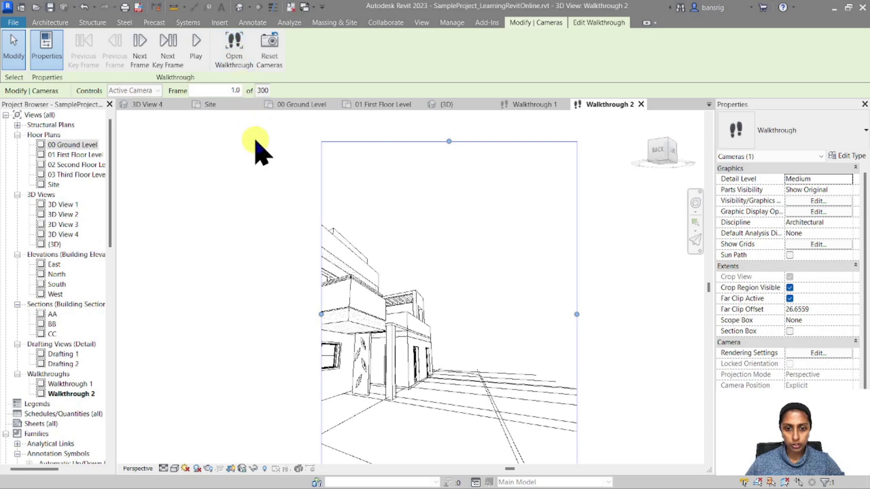
{"action": "left_click", "coordinate": [198, 53]}
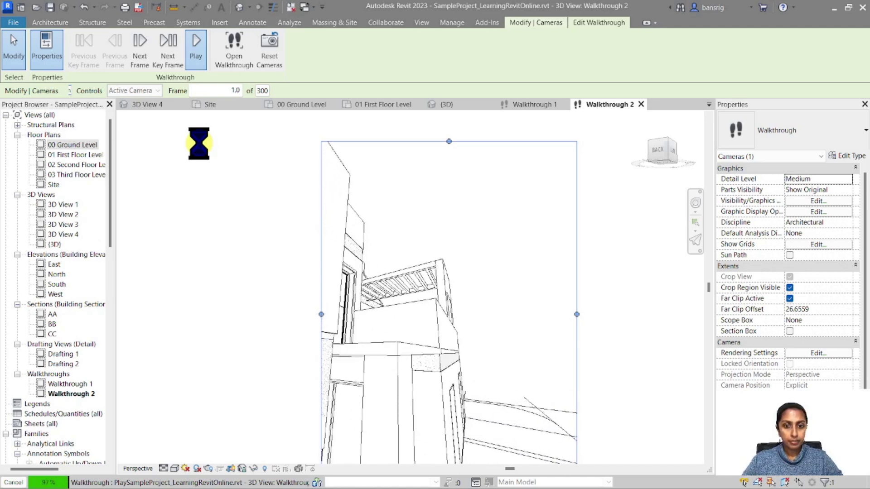
{"action": "key", "text": "Escape"}
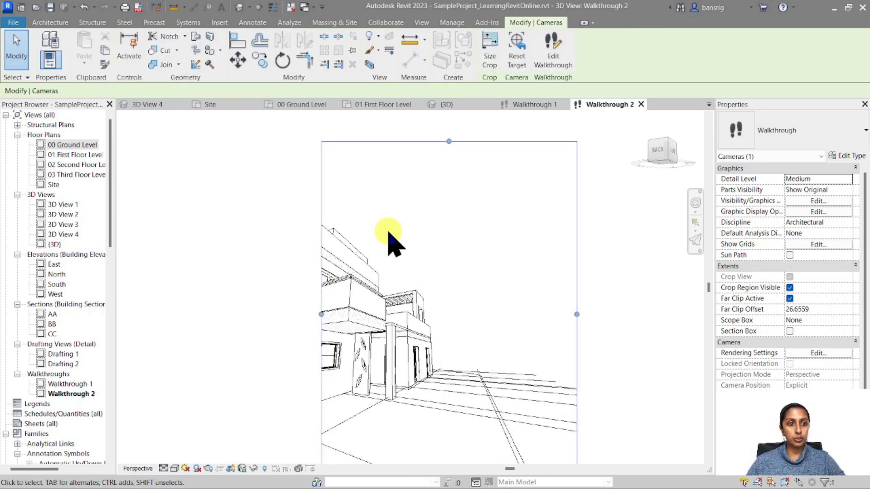
Step: Return to the 00 Ground Level plan and deselect the walkthrough camera
{"action": "double_click", "coordinate": [76, 144]}
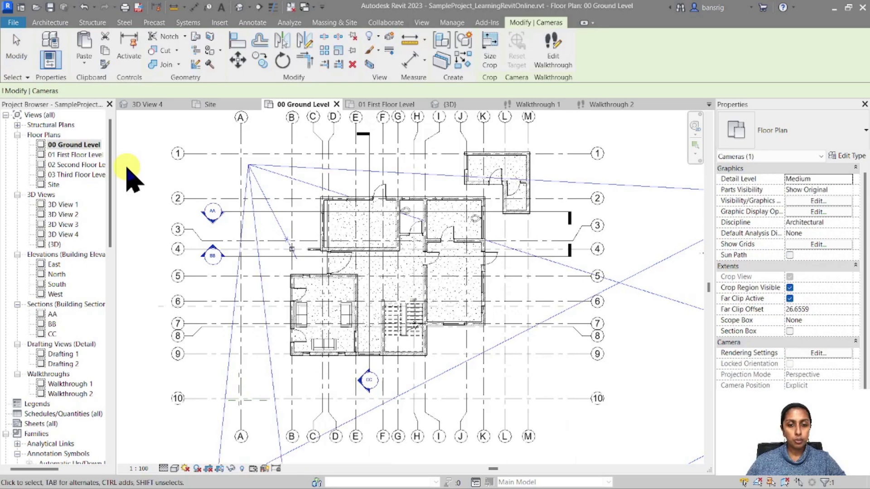
{"action": "left_click", "coordinate": [295, 246]}
{"action": "scroll", "coordinate": [388, 287], "scroll_direction": "up", "scroll_amount": 3}
{"action": "scroll", "coordinate": [407, 317], "scroll_direction": "up", "scroll_amount": 4}
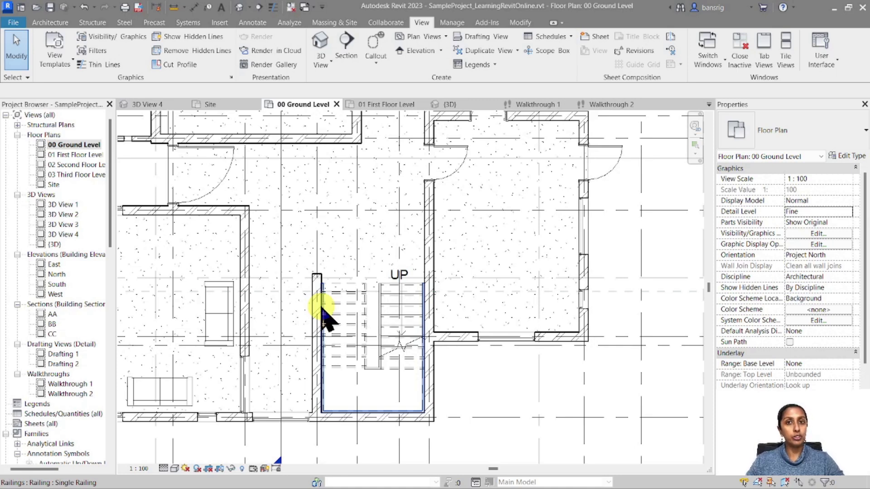
Step: Create Walkthrough 3 with five key frames winding up the staircase and finish it
{"action": "left_click", "coordinate": [319, 64]}
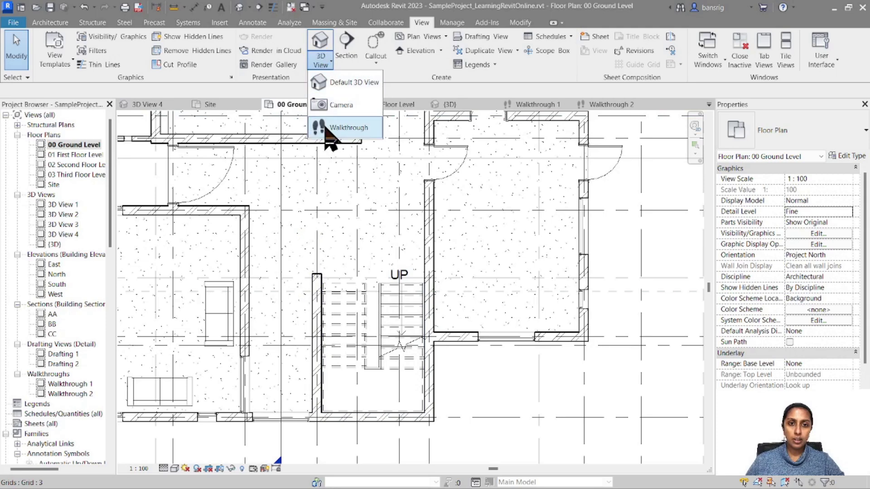
{"action": "left_click", "coordinate": [328, 133]}
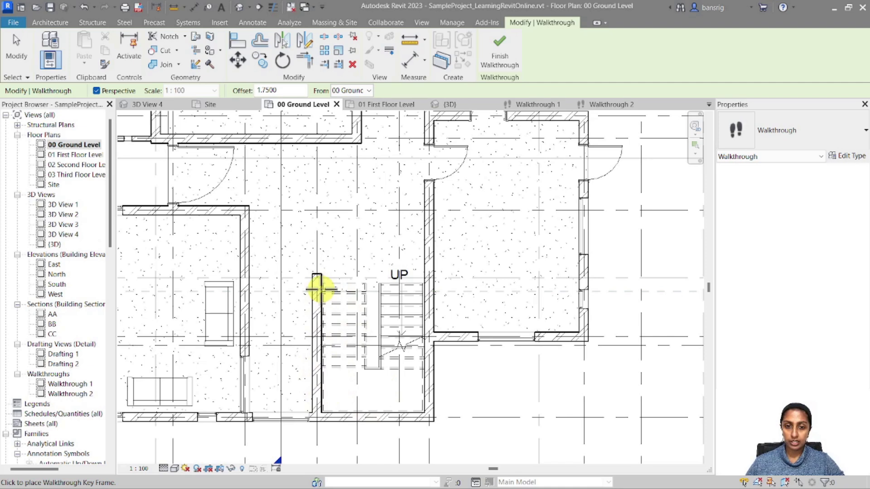
{"action": "left_click", "coordinate": [356, 157]}
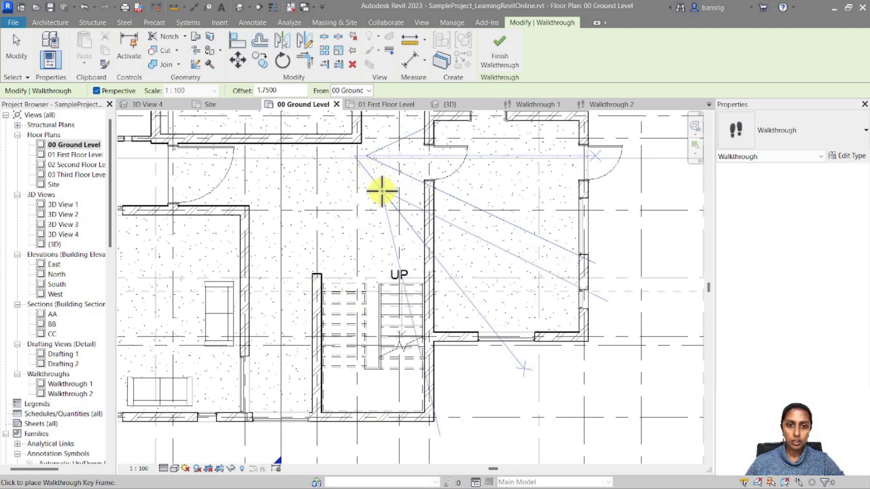
{"action": "left_click", "coordinate": [401, 227]}
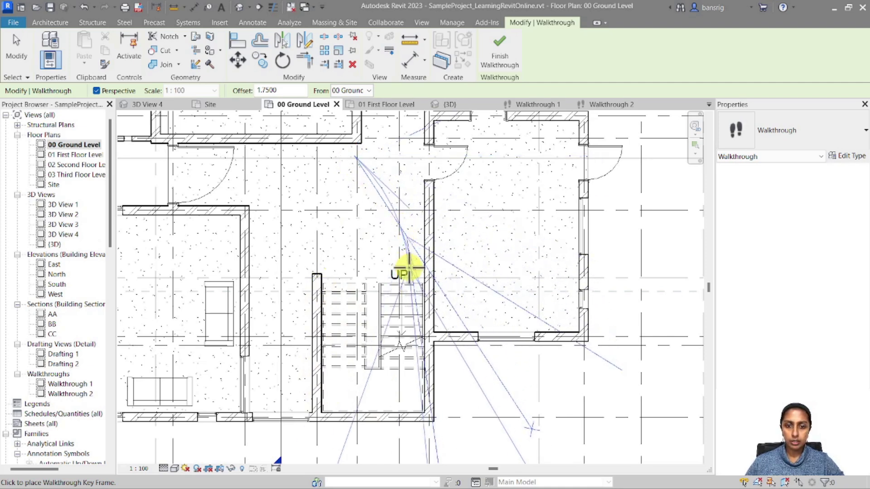
{"action": "left_click", "coordinate": [410, 356]}
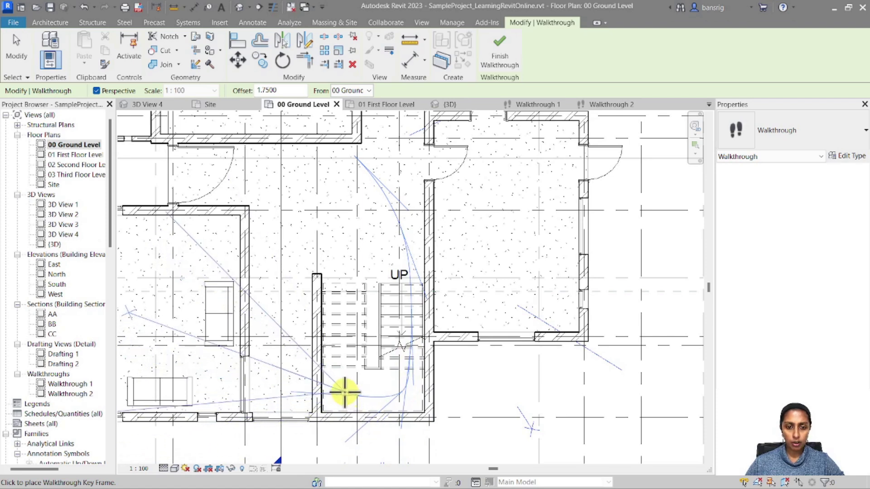
{"action": "left_click", "coordinate": [343, 355]}
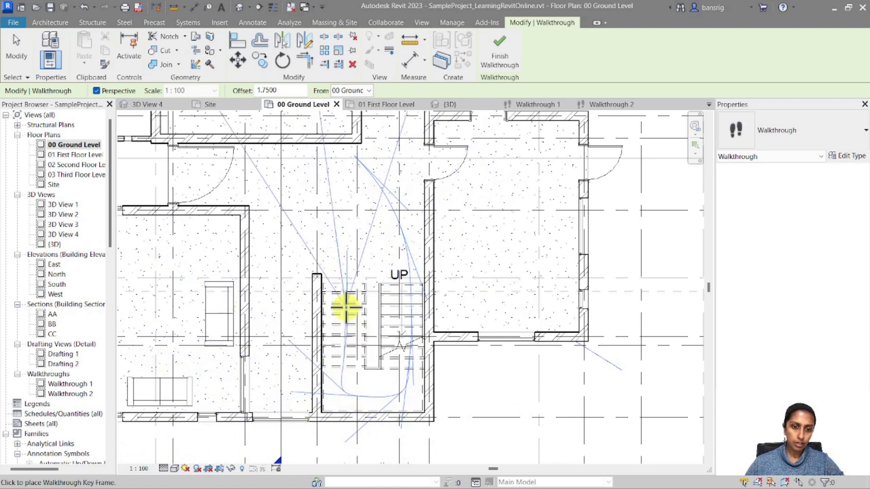
{"action": "left_click", "coordinate": [326, 232]}
{"action": "left_click", "coordinate": [501, 43]}
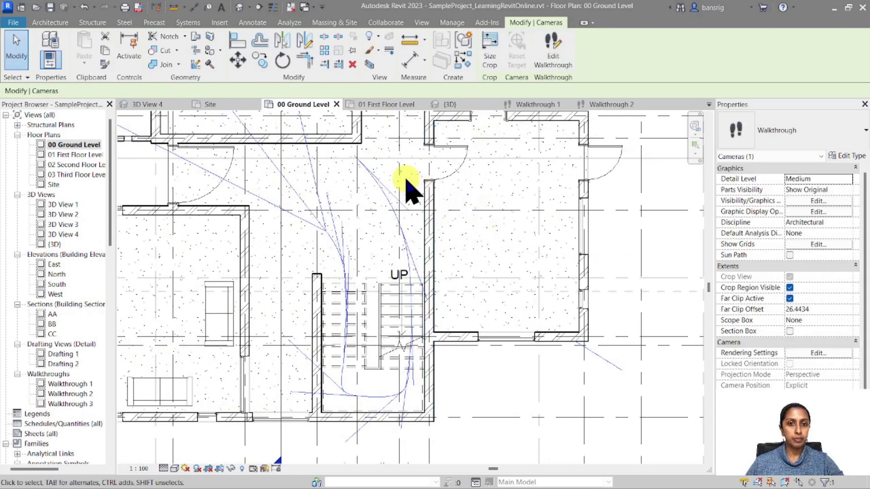
Step: Edit Walkthrough 3, jump to frame 1 and re-aim the starting camera
{"action": "left_click", "coordinate": [553, 47]}
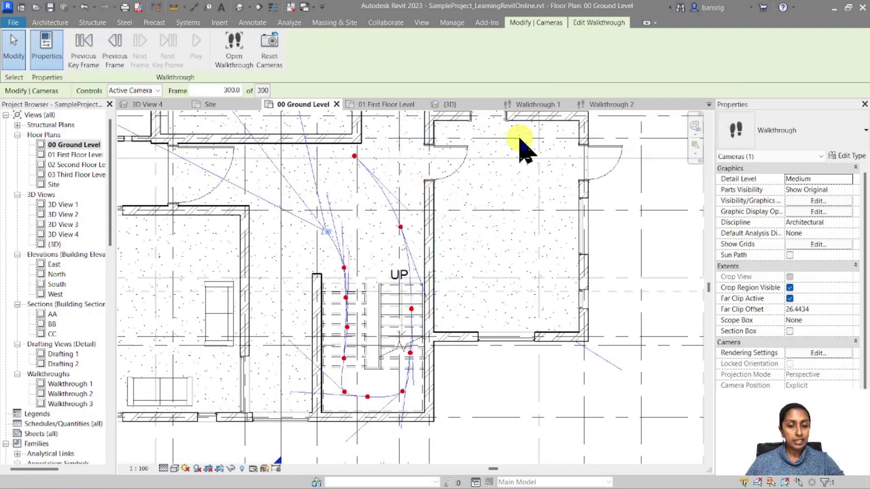
{"action": "left_click", "coordinate": [132, 90]}
{"action": "left_click", "coordinate": [296, 104]}
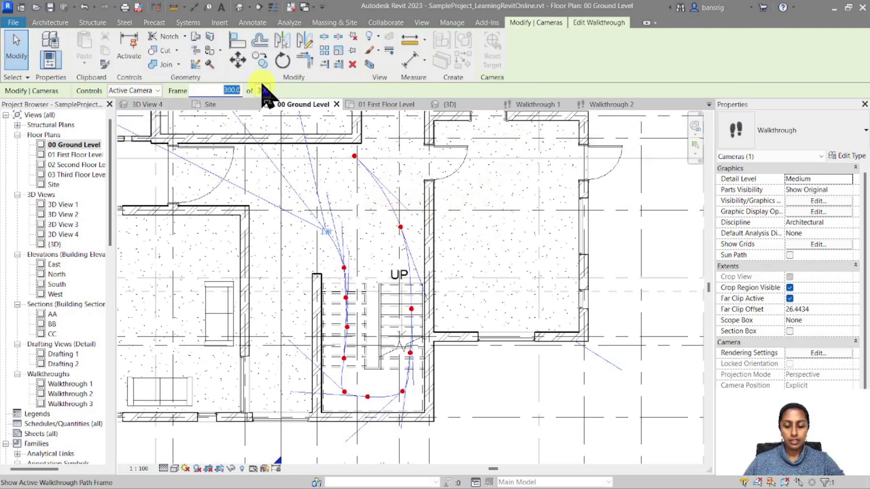
{"action": "type", "text": "1"}
{"action": "key", "text": "Return"}
{"action": "left_click_drag", "start_coordinate": [506, 315], "coordinate": [286, 213]}
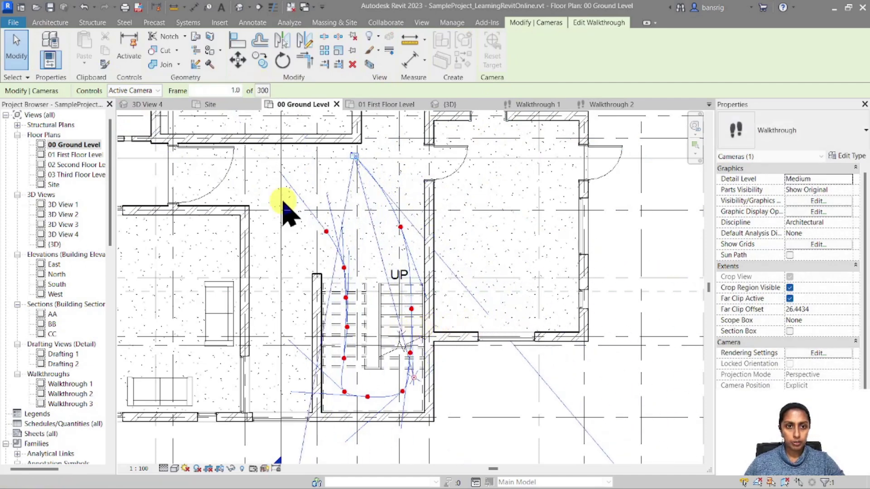
{"action": "left_click", "coordinate": [588, 22]}
Step: Re-aim the camera toward the stairs at key frames 138.2, 161.3, 181.9 and 195.4
{"action": "left_click", "coordinate": [167, 51]}
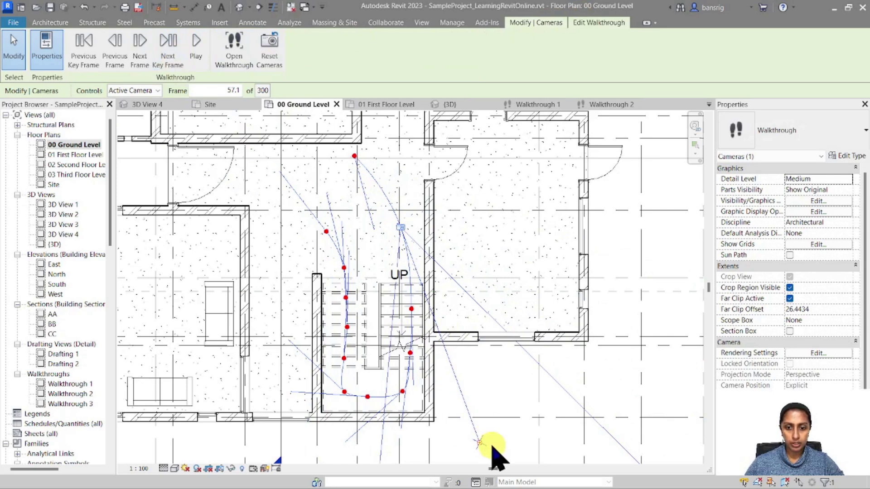
{"action": "left_click", "coordinate": [169, 48]}
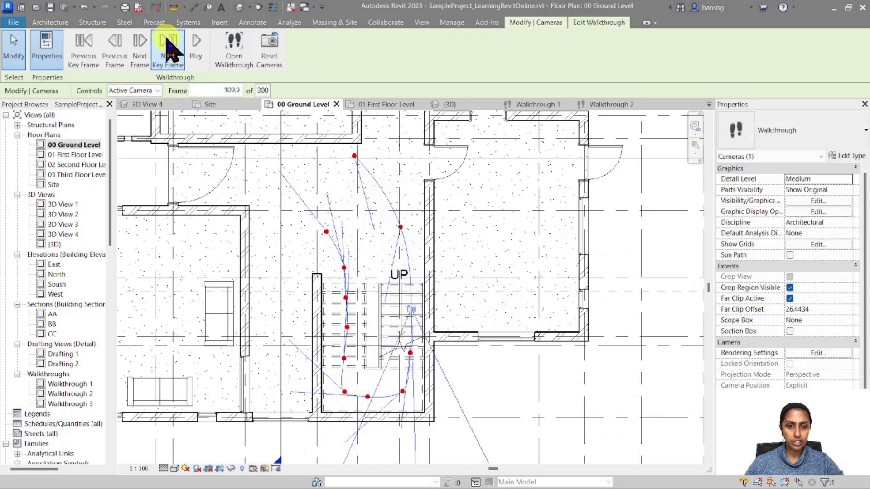
{"action": "scroll", "coordinate": [448, 281], "scroll_direction": "down", "scroll_amount": 3}
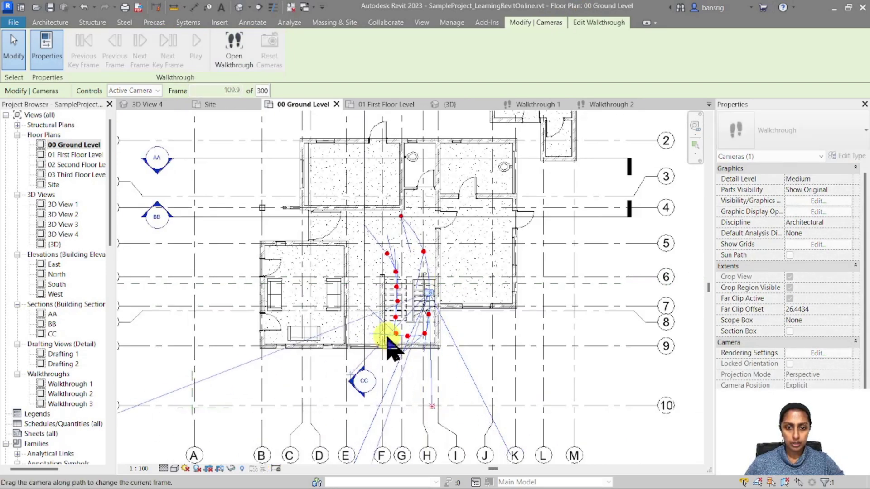
{"action": "left_click", "coordinate": [167, 51]}
{"action": "left_click_drag", "start_coordinate": [419, 430], "coordinate": [411, 332]}
{"action": "left_click", "coordinate": [174, 47]}
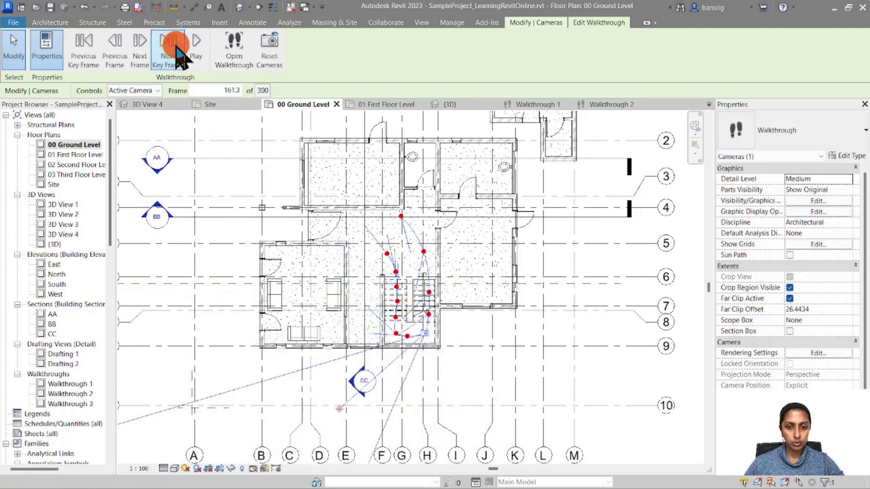
{"action": "scroll", "coordinate": [398, 366], "scroll_direction": "up", "scroll_amount": 2}
{"action": "left_click_drag", "start_coordinate": [319, 422], "coordinate": [412, 282]}
{"action": "left_click", "coordinate": [171, 47]}
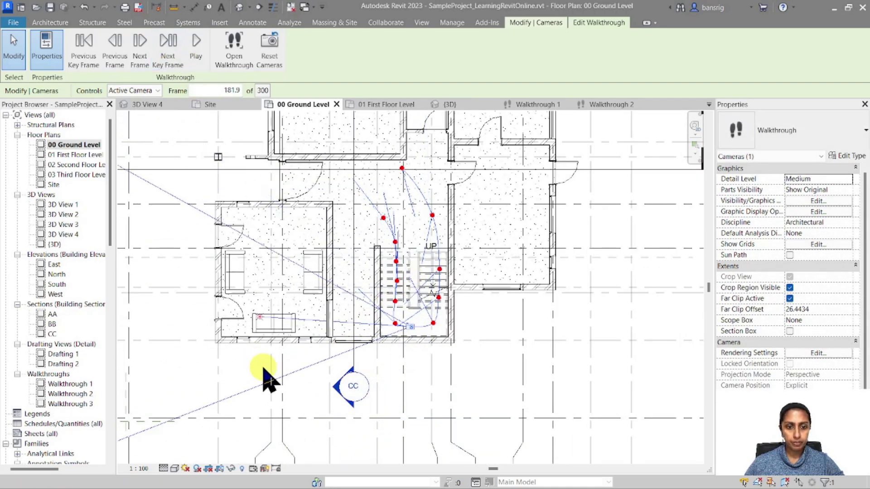
{"action": "left_click_drag", "start_coordinate": [262, 323], "coordinate": [388, 232]}
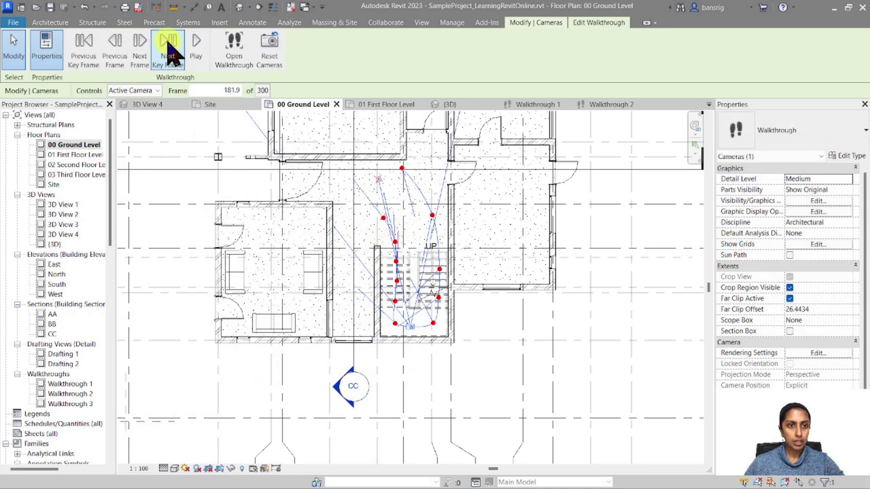
{"action": "left_click", "coordinate": [169, 47]}
{"action": "left_click_drag", "start_coordinate": [287, 227], "coordinate": [370, 199]}
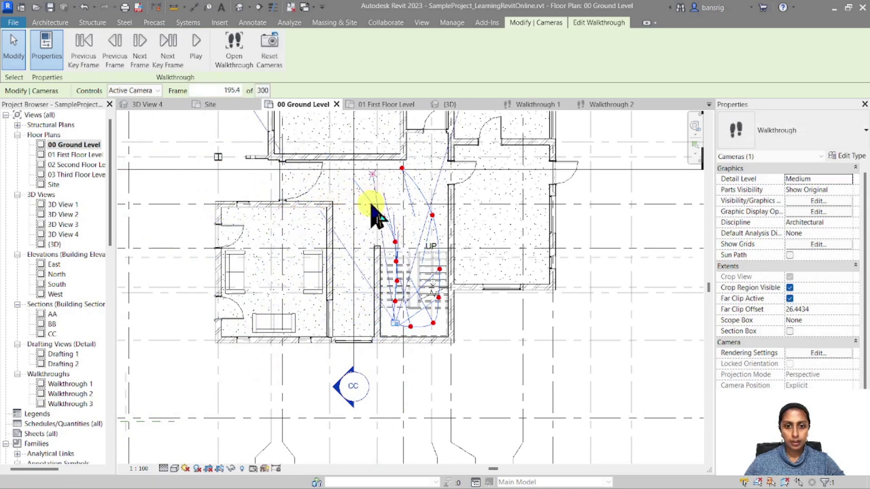
Step: Advance through the remaining key frames to frame 300 and aim the final camera past the stairs
{"action": "scroll", "coordinate": [450, 172], "scroll_direction": "up", "scroll_amount": 2}
{"action": "left_click", "coordinate": [166, 45]}
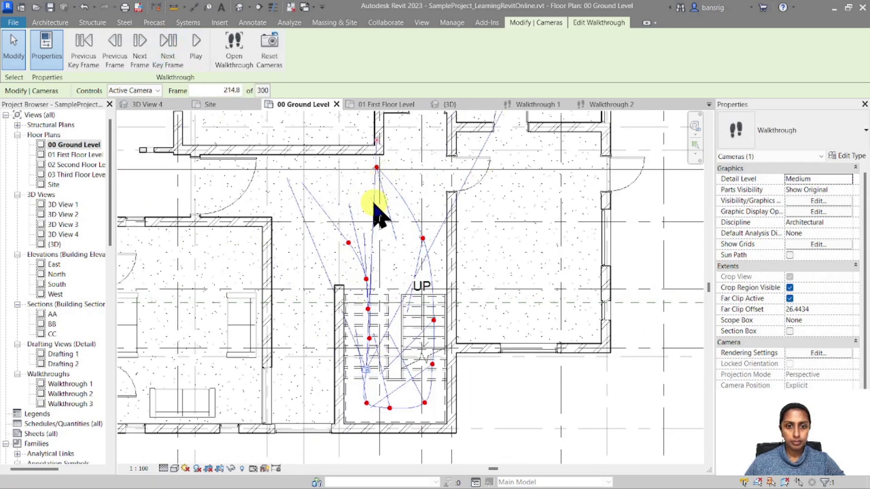
{"action": "left_click", "coordinate": [168, 47]}
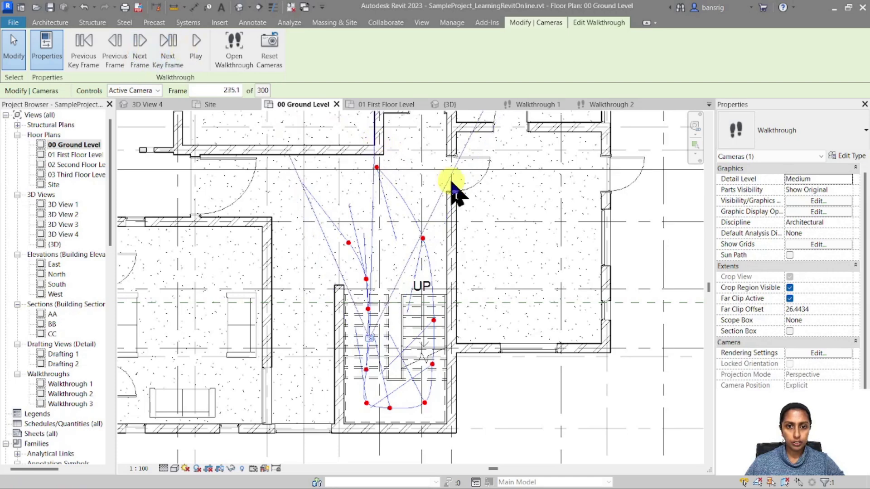
{"action": "scroll", "coordinate": [402, 290], "scroll_direction": "down", "scroll_amount": 4}
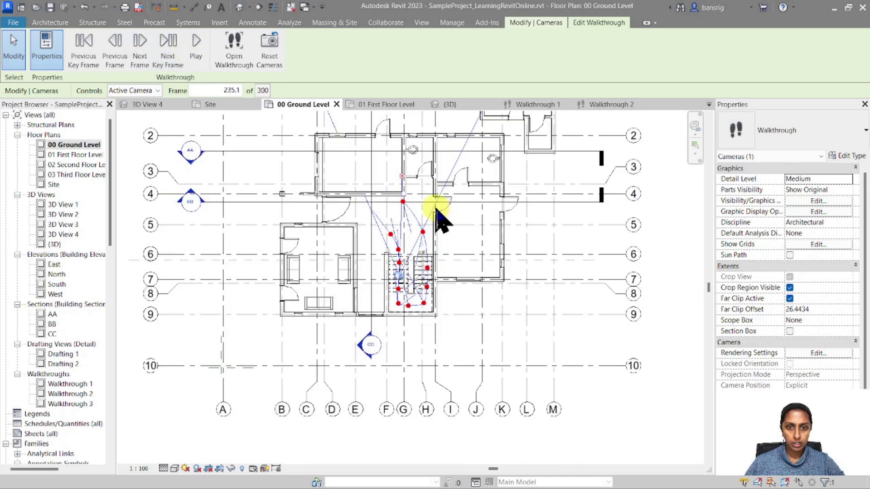
{"action": "left_click", "coordinate": [167, 52]}
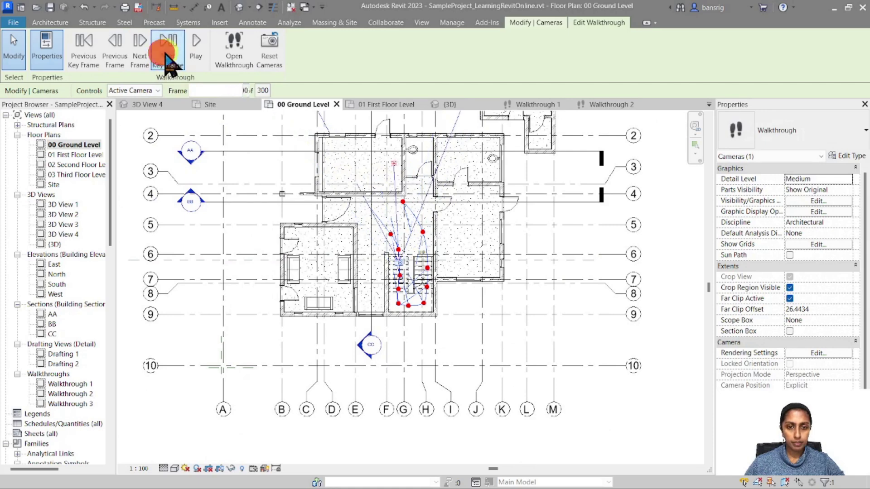
{"action": "scroll", "coordinate": [408, 163], "scroll_direction": "up", "scroll_amount": 2}
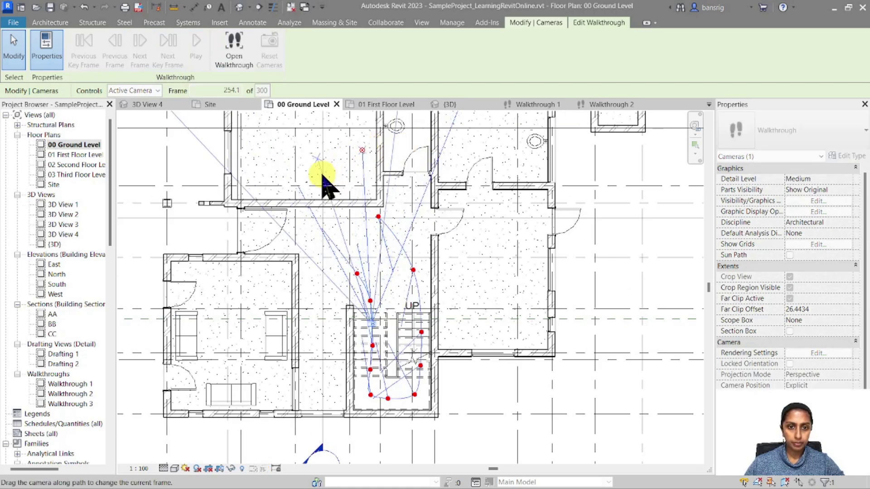
{"action": "left_click_drag", "start_coordinate": [312, 160], "coordinate": [253, 199]}
{"action": "left_click", "coordinate": [171, 55]}
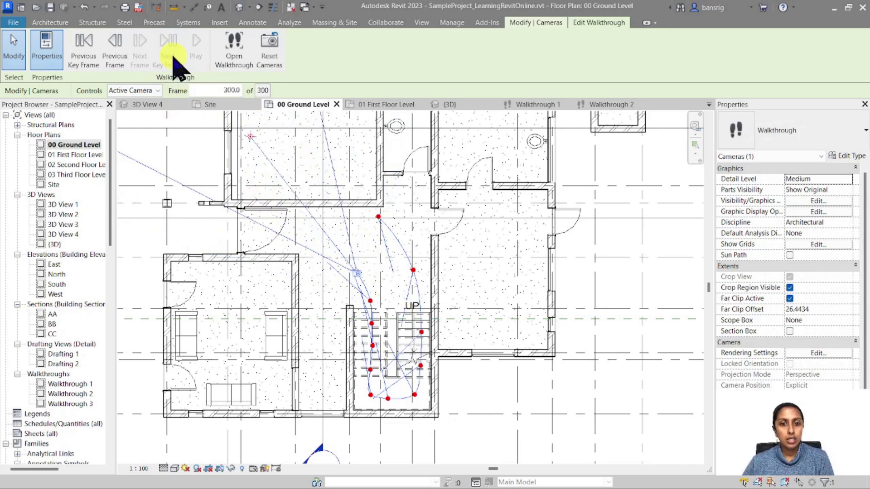
{"action": "left_click_drag", "start_coordinate": [251, 139], "coordinate": [369, 333]}
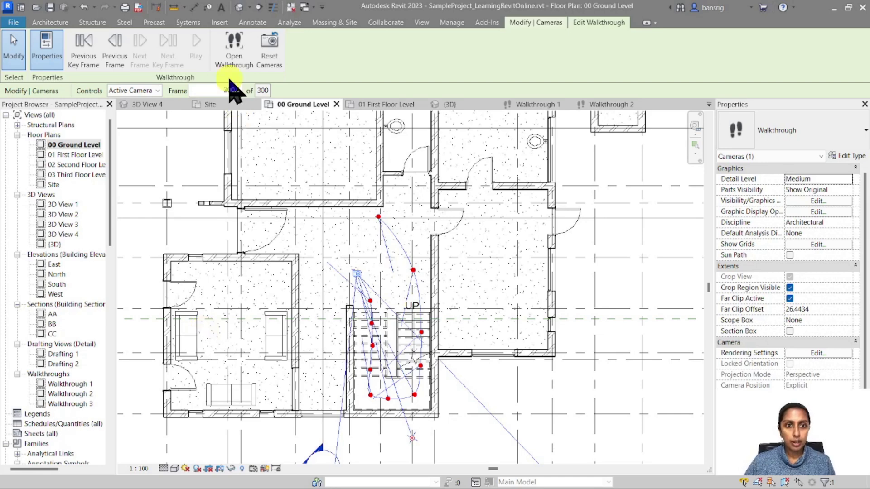
Step: Open the default 3D view and hide every model category except Stairs via Visibility/Graphics
{"action": "left_click", "coordinate": [239, 7]}
{"action": "left_click", "coordinate": [506, 295]}
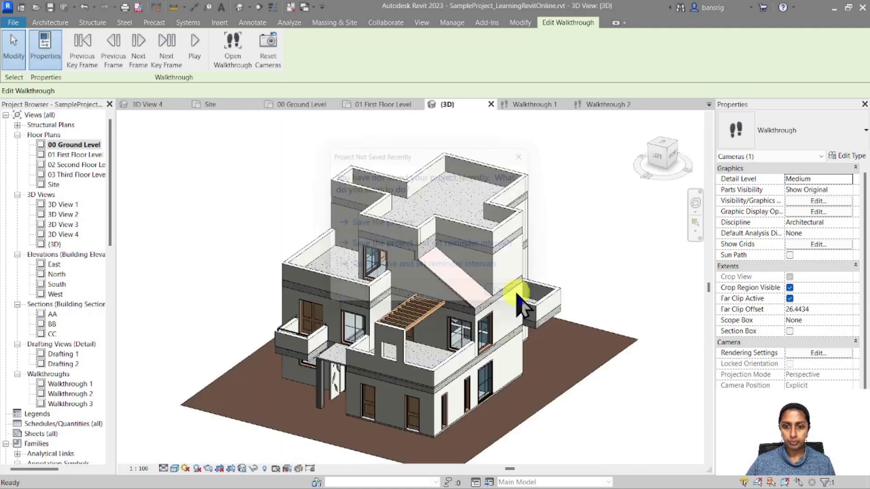
{"action": "key", "text": "v"}
{"action": "key", "text": "g"}
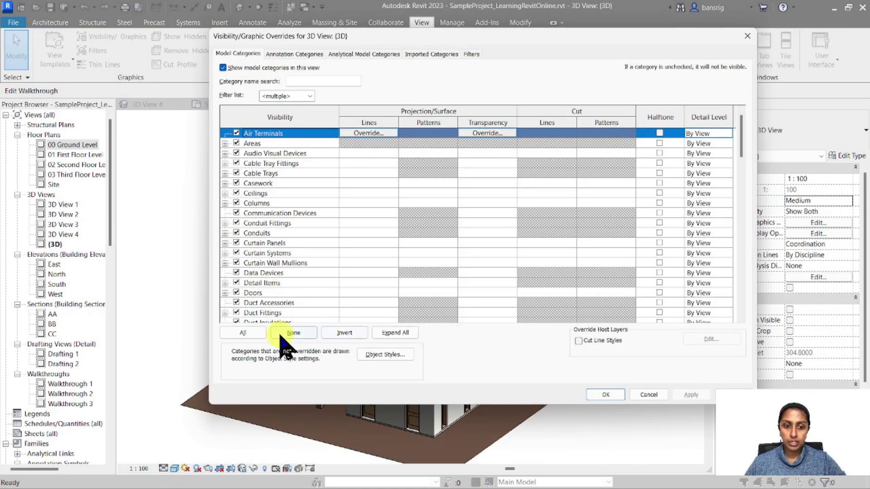
{"action": "left_click", "coordinate": [242, 332]}
{"action": "left_click", "coordinate": [235, 302]}
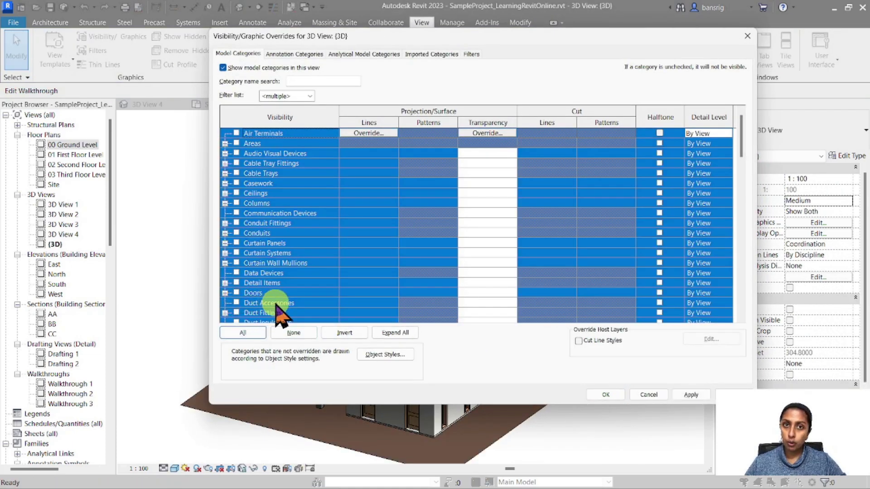
{"action": "scroll", "coordinate": [283, 303], "scroll_direction": "down", "scroll_amount": 8}
{"action": "left_click", "coordinate": [290, 302]}
{"action": "scroll", "coordinate": [272, 290], "scroll_direction": "down", "scroll_amount": 2}
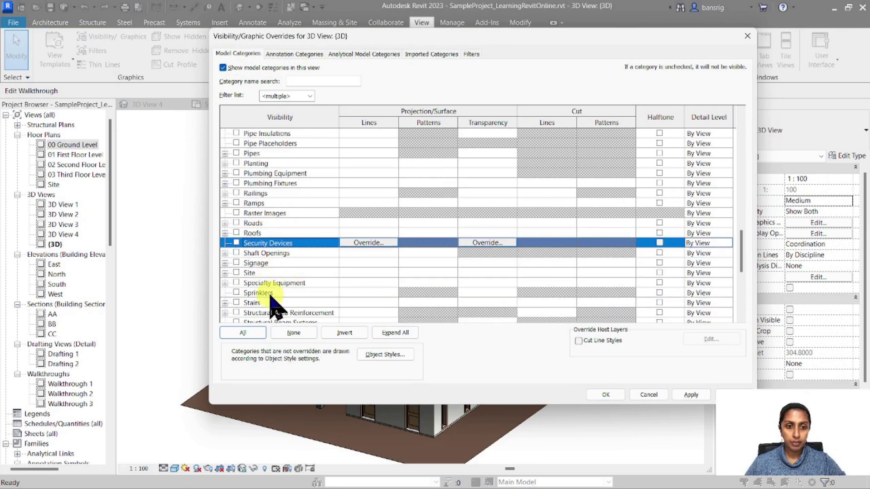
{"action": "left_click", "coordinate": [254, 302]}
{"action": "left_click", "coordinate": [606, 394]}
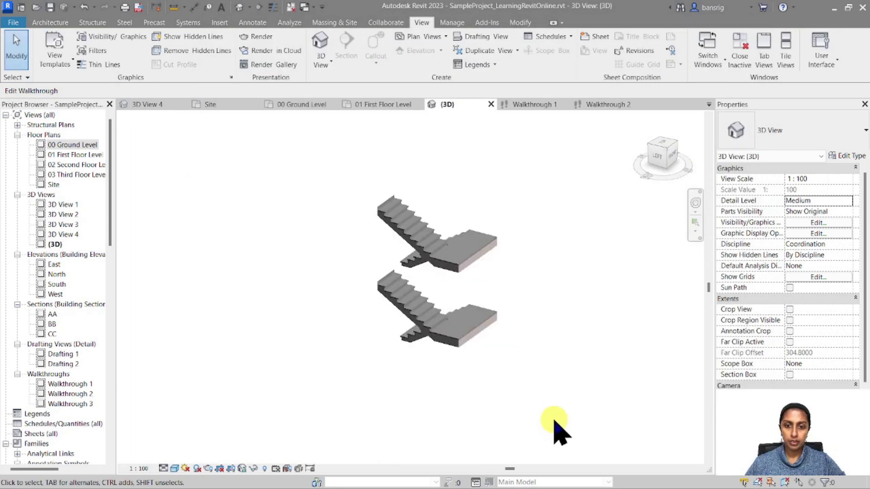
Step: Show Walkthrough 3's camera in the 3D view and orbit to see its path on the stairs
{"action": "right_click", "coordinate": [89, 403]}
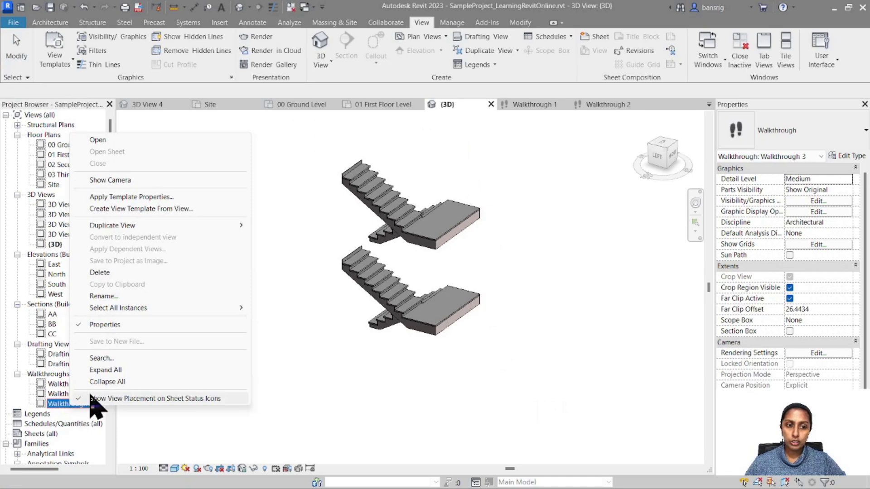
{"action": "left_click", "coordinate": [119, 180]}
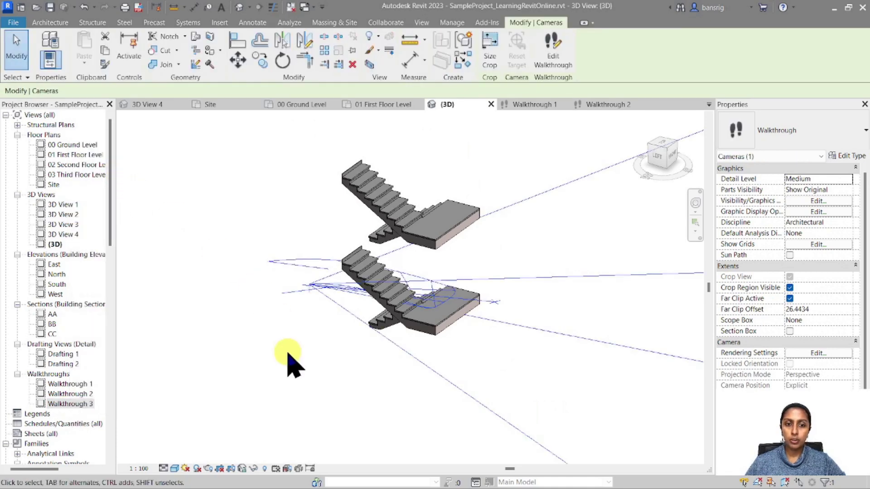
{"action": "middle_click_drag", "start_coordinate": [287, 416], "coordinate": [588, 141], "text": "shift"}
Step: Edit Walkthrough 3 with Controls set to Path, orbiting the 3D view around the stairs
{"action": "left_click", "coordinate": [553, 57]}
{"action": "left_click", "coordinate": [133, 90]}
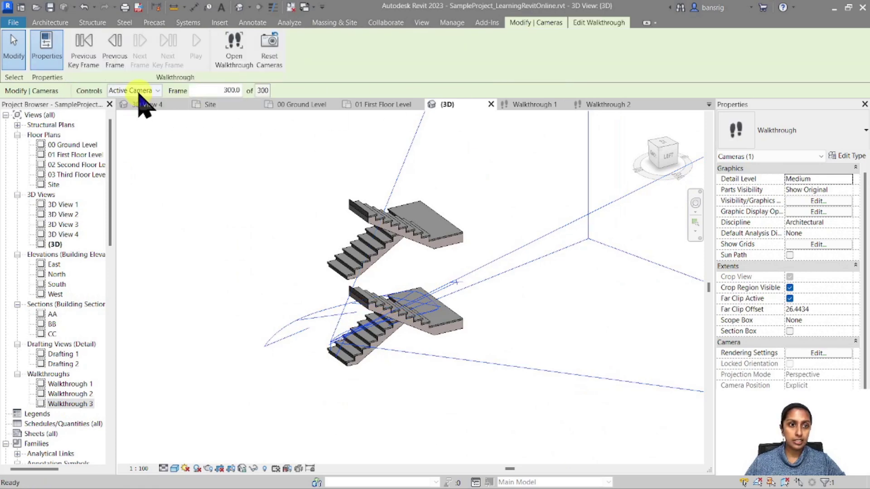
{"action": "left_click", "coordinate": [136, 110]}
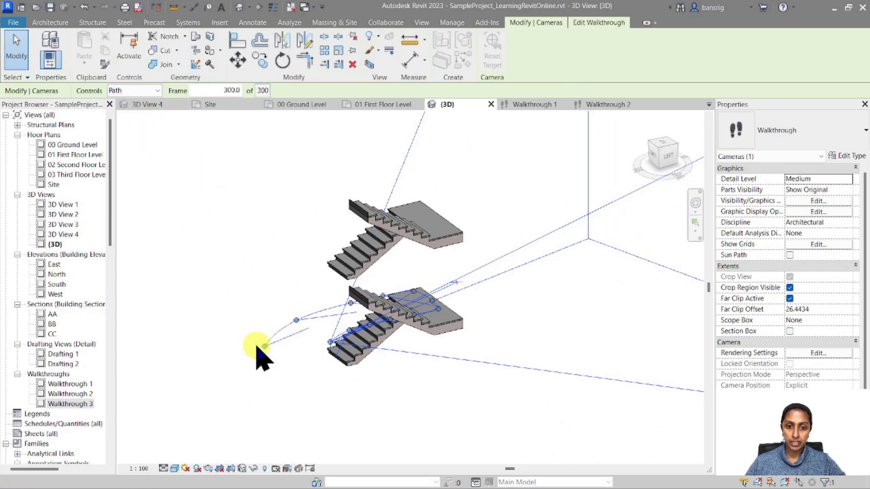
{"action": "middle_click_drag", "start_coordinate": [359, 386], "coordinate": [389, 355], "text": "shift"}
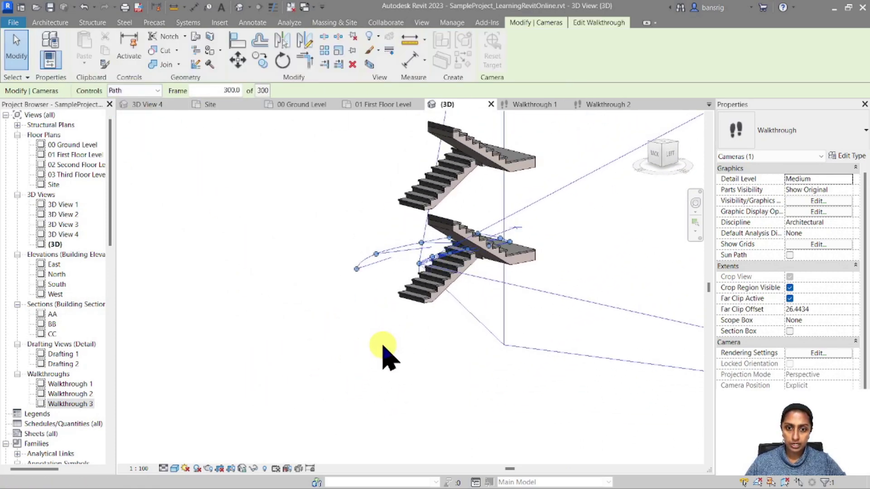
{"action": "scroll", "coordinate": [360, 264], "scroll_direction": "up", "scroll_amount": 2}
{"action": "middle_click_drag", "start_coordinate": [312, 291], "coordinate": [482, 308], "text": "shift"}
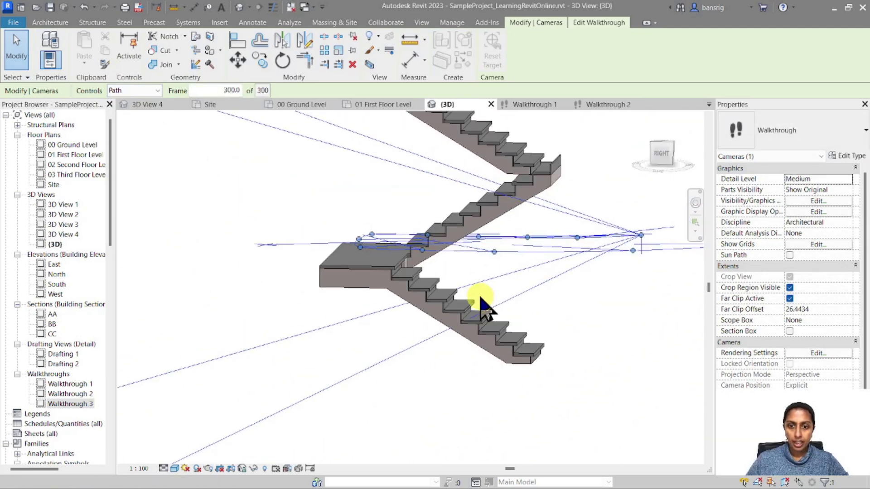
Step: Raise four of Walkthrough 3's key frames higher up the staircase
{"action": "left_click_drag", "start_coordinate": [497, 252], "coordinate": [497, 219]}
{"action": "left_click_drag", "start_coordinate": [422, 250], "coordinate": [422, 210]}
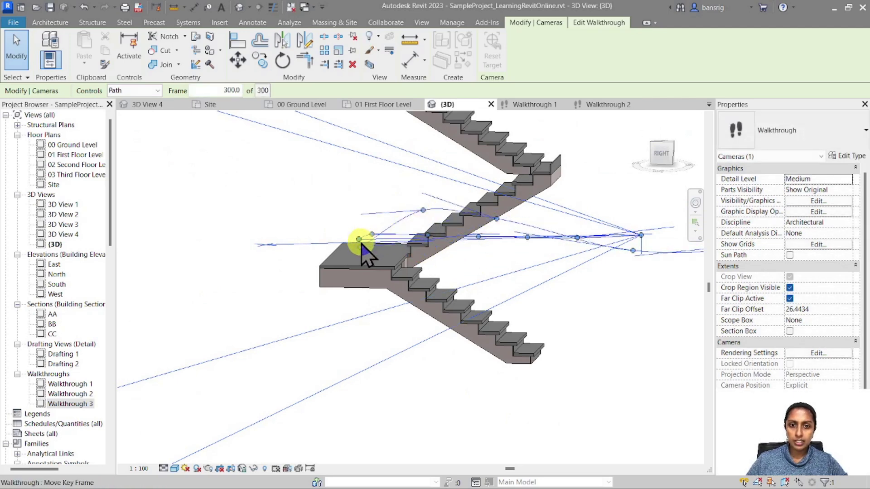
{"action": "left_click_drag", "start_coordinate": [361, 247], "coordinate": [360, 206]}
{"action": "middle_click_drag", "start_coordinate": [359, 206], "coordinate": [463, 230], "text": "shift"}
{"action": "scroll", "coordinate": [249, 171], "scroll_direction": "up", "scroll_amount": 3}
{"action": "scroll", "coordinate": [359, 236], "scroll_direction": "up", "scroll_amount": 2}
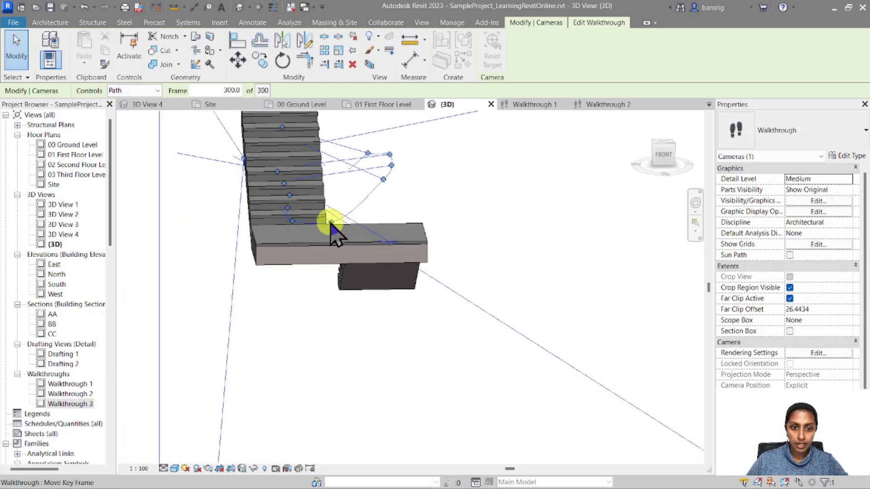
{"action": "left_click_drag", "start_coordinate": [330, 222], "coordinate": [328, 199]}
Step: Recentre on the stair and lift four lower key frames along the stair flight
{"action": "middle_click_drag", "start_coordinate": [249, 278], "coordinate": [455, 290], "text": "shift"}
{"action": "left_click_drag", "start_coordinate": [393, 255], "coordinate": [389, 218]}
{"action": "left_click_drag", "start_coordinate": [353, 252], "coordinate": [352, 205]}
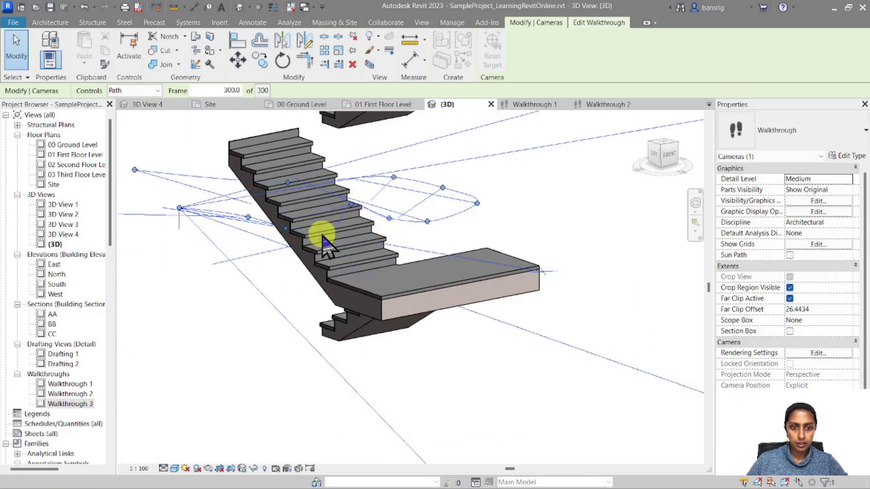
{"action": "left_click_drag", "start_coordinate": [323, 243], "coordinate": [326, 195]}
{"action": "left_click_drag", "start_coordinate": [287, 229], "coordinate": [288, 171]}
{"action": "left_click_drag", "start_coordinate": [252, 229], "coordinate": [256, 150]}
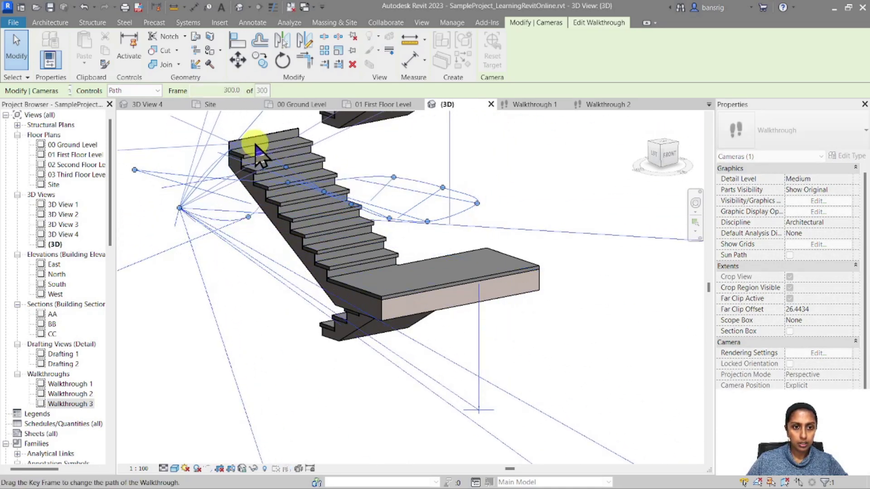
Step: From a side view, tilt the camera target upward and swing its view direction along the path
{"action": "scroll", "coordinate": [295, 283], "scroll_direction": "down", "scroll_amount": 3}
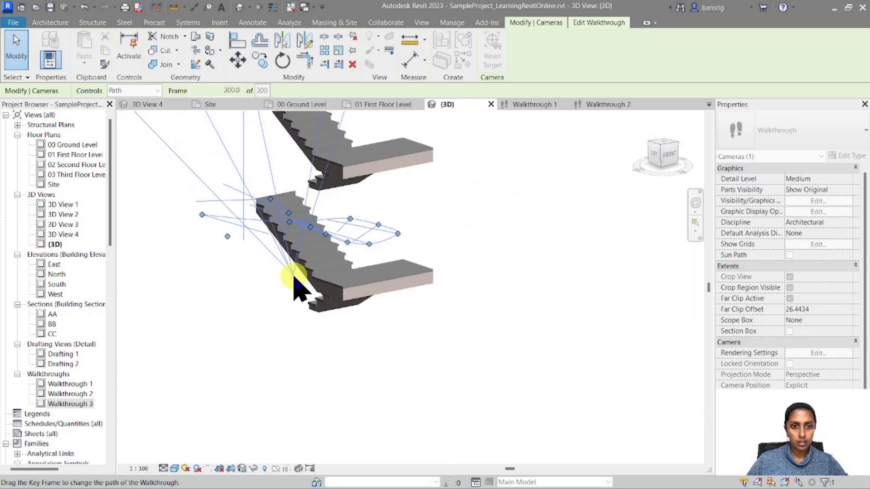
{"action": "middle_click_drag", "start_coordinate": [295, 283], "coordinate": [242, 188], "text": "shift"}
{"action": "middle_click_drag", "start_coordinate": [175, 330], "coordinate": [200, 375], "text": "shift"}
{"action": "scroll", "coordinate": [198, 344], "scroll_direction": "up", "scroll_amount": 2}
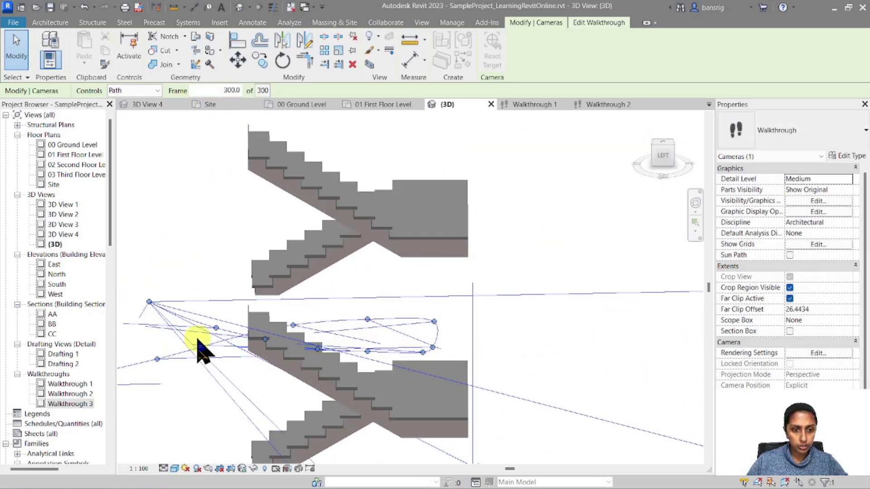
{"action": "left_click_drag", "start_coordinate": [216, 328], "coordinate": [210, 297]}
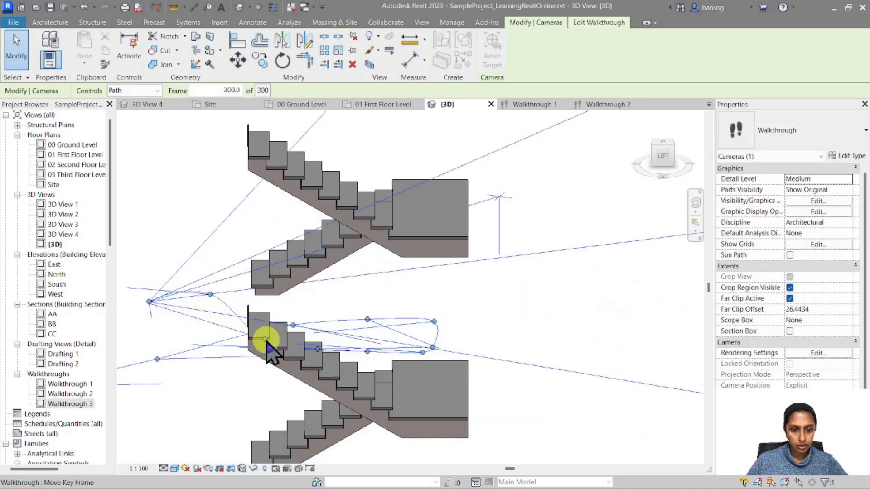
{"action": "left_click_drag", "start_coordinate": [267, 348], "coordinate": [296, 362]}
Step: Raise the start key frame and two more toward the landing, checking the path in perspective
{"action": "middle_click_drag", "start_coordinate": [317, 363], "coordinate": [235, 222], "text": "shift"}
{"action": "mouse_move", "coordinate": [235, 222]}
{"action": "left_mouse_down"}
{"action": "mouse_move", "coordinate": [230, 212]}
{"action": "mouse_move", "coordinate": [230, 227]}
{"action": "left_mouse_up"}
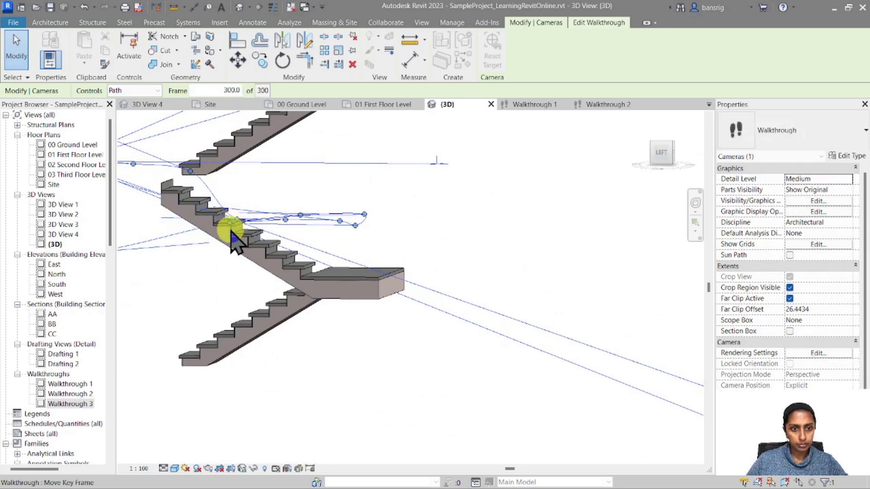
{"action": "middle_click_drag", "start_coordinate": [230, 227], "coordinate": [301, 247], "text": "shift"}
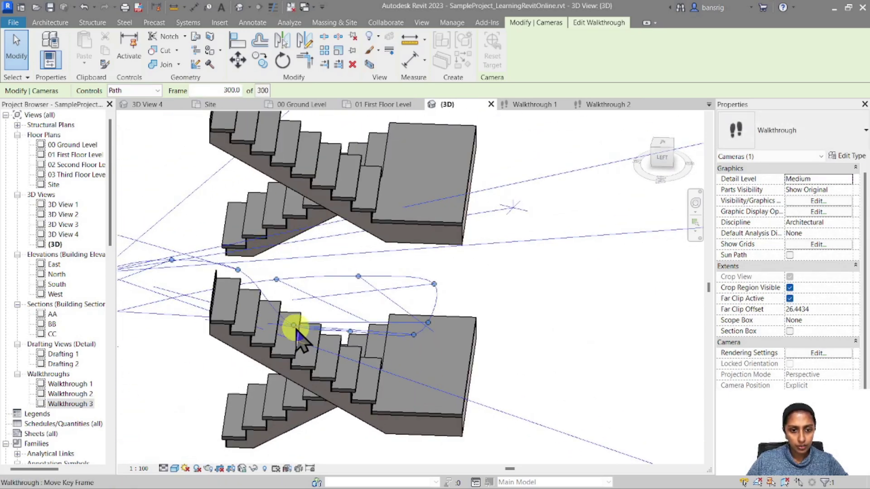
{"action": "left_click_drag", "start_coordinate": [292, 326], "coordinate": [298, 277]}
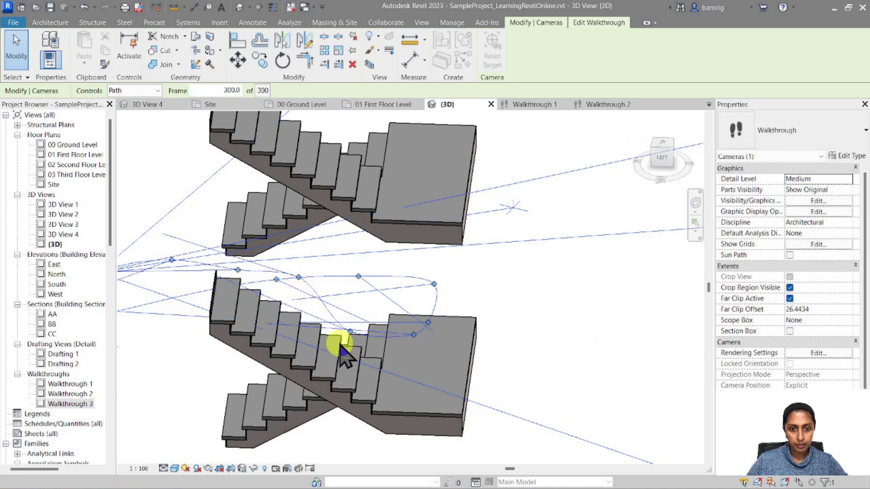
{"action": "left_click_drag", "start_coordinate": [350, 332], "coordinate": [361, 305]}
{"action": "middle_click_drag", "start_coordinate": [414, 341], "coordinate": [252, 219], "text": "shift"}
Step: Open the 00 Ground Level plan and edit Walkthrough 3's path key frames
{"action": "left_click", "coordinate": [80, 144]}
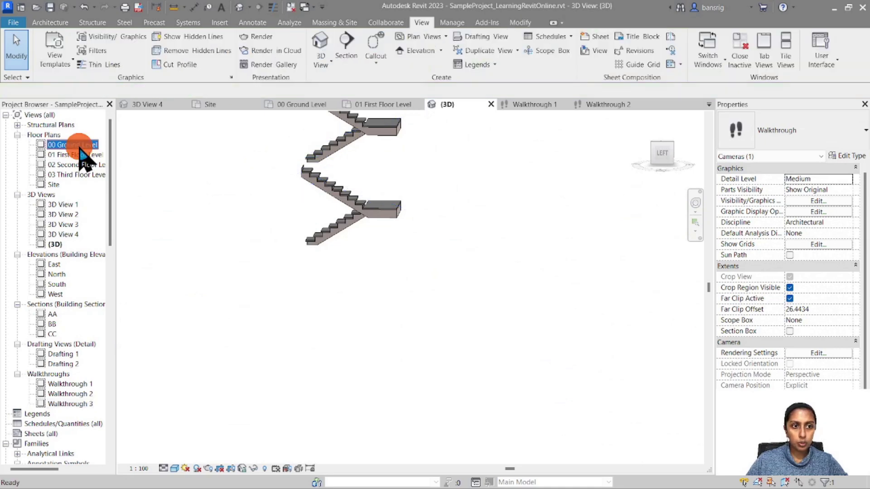
{"action": "left_click", "coordinate": [554, 50]}
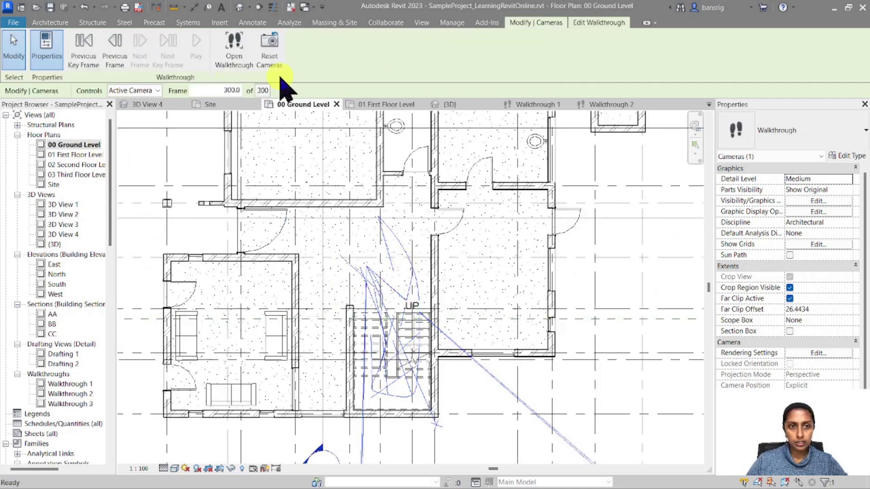
{"action": "left_click", "coordinate": [134, 92]}
{"action": "left_click", "coordinate": [121, 111]}
Step: Shift three key frames left around the stairs, then open the Walkthrough 3 view
{"action": "scroll", "coordinate": [398, 385], "scroll_direction": "up", "scroll_amount": 3}
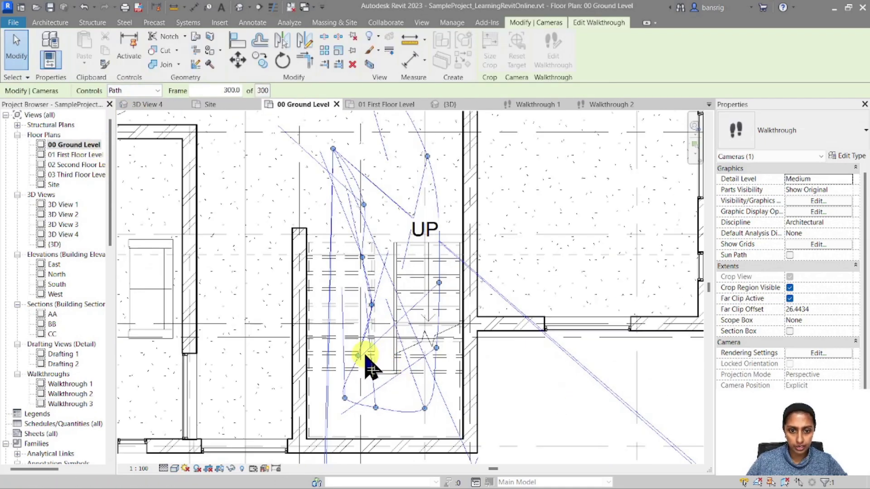
{"action": "left_click_drag", "start_coordinate": [365, 356], "coordinate": [336, 350]}
{"action": "left_click_drag", "start_coordinate": [370, 306], "coordinate": [333, 252]}
{"action": "left_click_drag", "start_coordinate": [359, 202], "coordinate": [333, 195]}
{"action": "scroll", "coordinate": [349, 233], "scroll_direction": "down", "scroll_amount": 2}
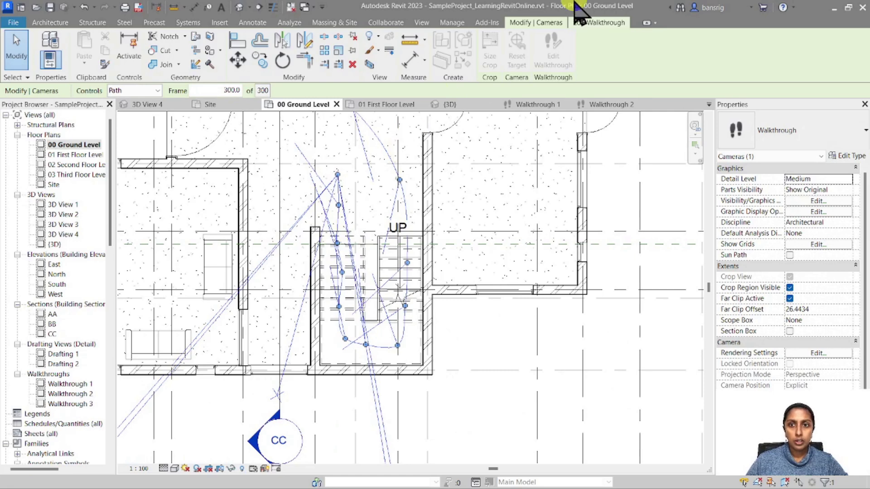
{"action": "left_click", "coordinate": [601, 23]}
Step: Make the Walkthrough 3 crop frame taller and jump to frame 1
{"action": "left_click", "coordinate": [230, 63]}
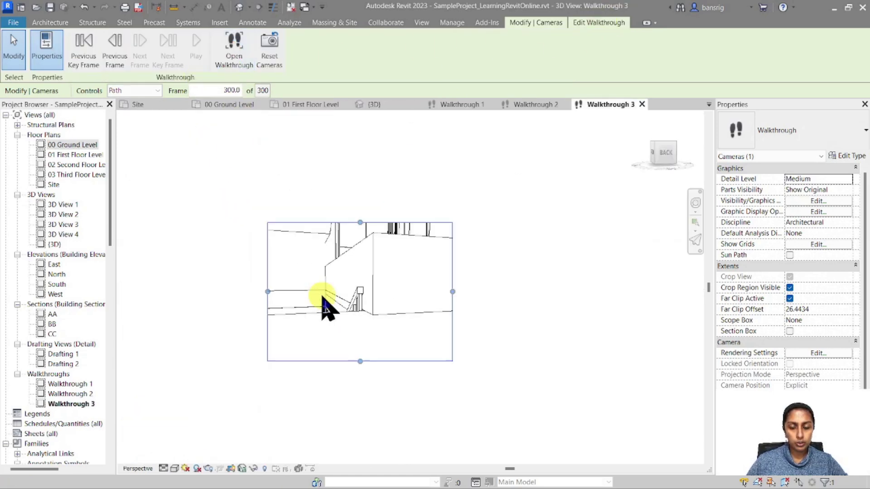
{"action": "left_click_drag", "start_coordinate": [356, 231], "coordinate": [359, 120]}
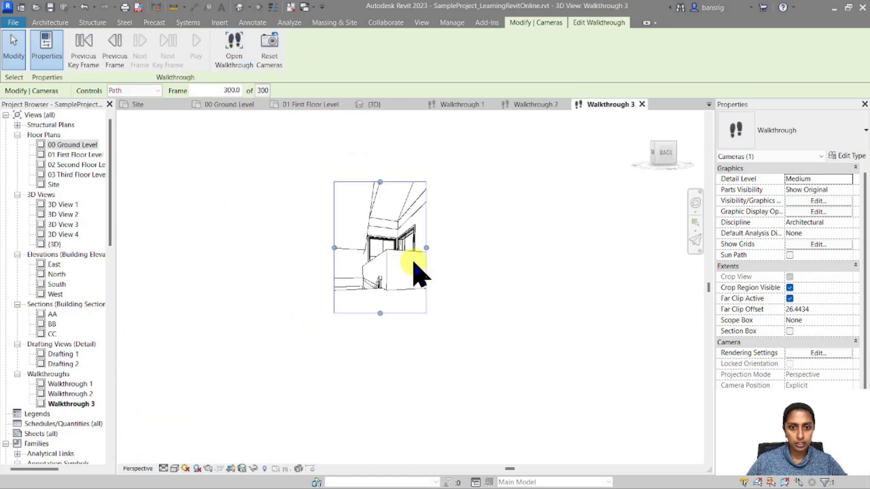
{"action": "left_click", "coordinate": [220, 90]}
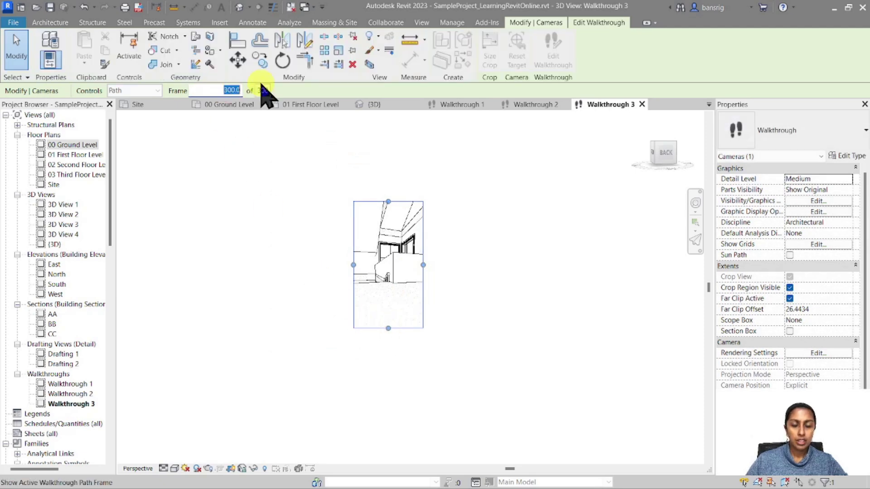
{"action": "type", "text": "1"}
{"action": "key", "text": "Return"}
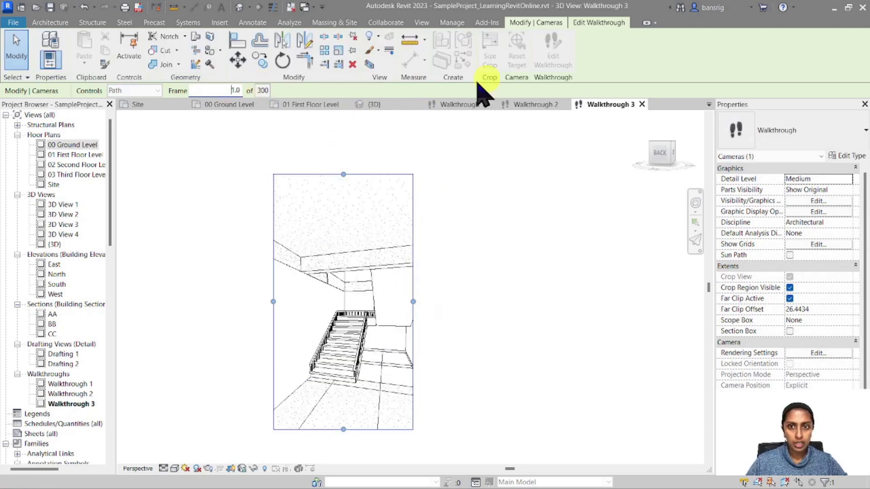
Step: Step through every key frame to frame 300, widening the frame to the left along the way
{"action": "left_click", "coordinate": [607, 23]}
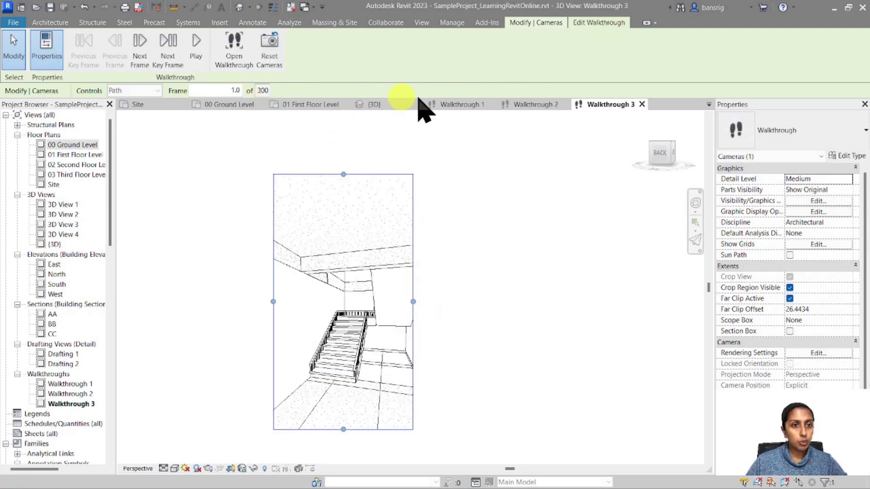
{"action": "left_click", "coordinate": [164, 54]}
{"action": "left_click", "coordinate": [164, 53]}
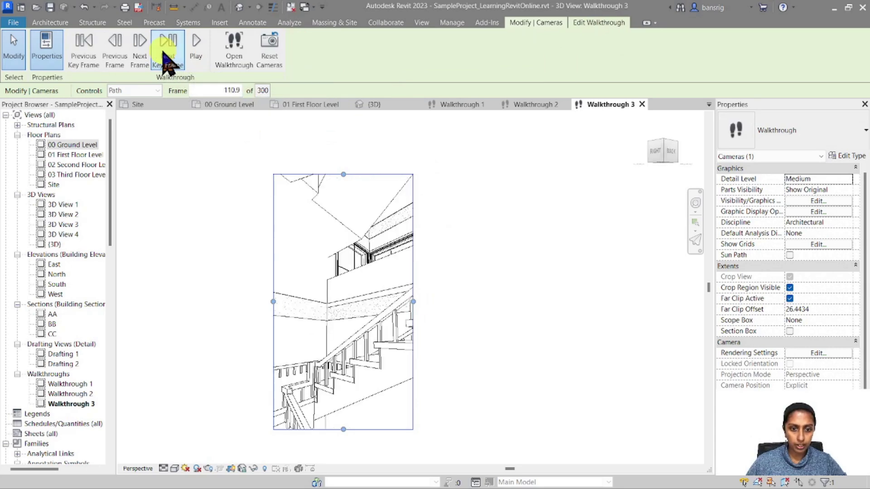
{"action": "left_click_drag", "start_coordinate": [273, 302], "coordinate": [239, 301]}
{"action": "left_click", "coordinate": [181, 58]}
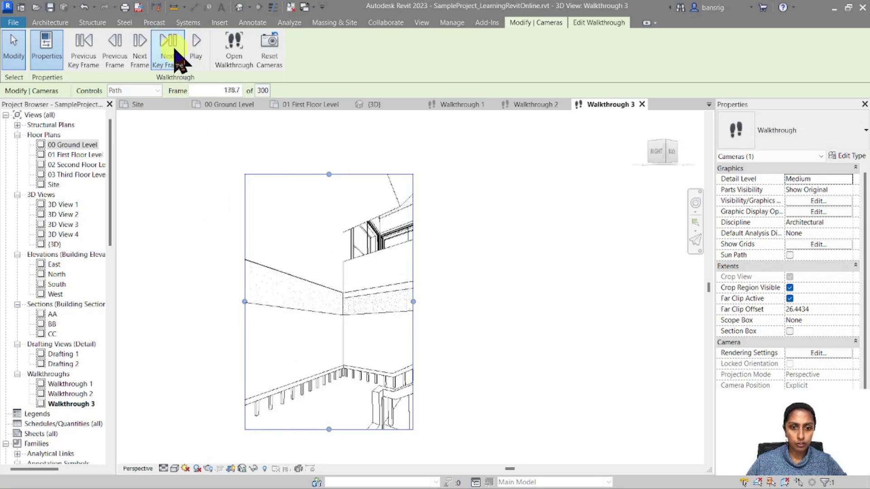
{"action": "left_click", "coordinate": [179, 58]}
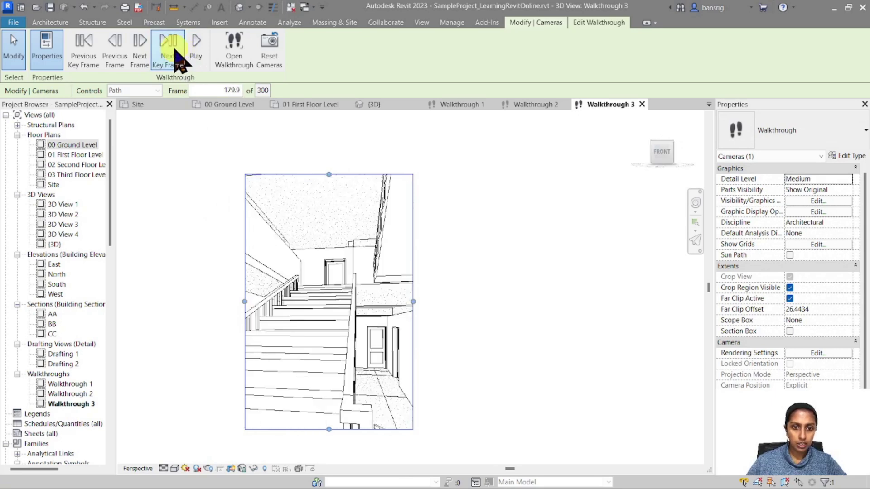
{"action": "left_click", "coordinate": [178, 58]}
{"action": "left_click", "coordinate": [179, 58]}
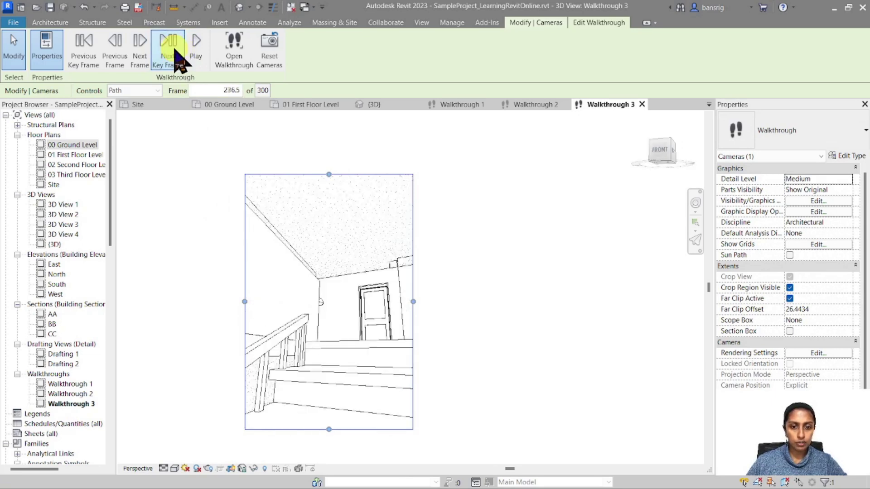
{"action": "left_click", "coordinate": [179, 58]}
{"action": "left_click", "coordinate": [179, 58]}
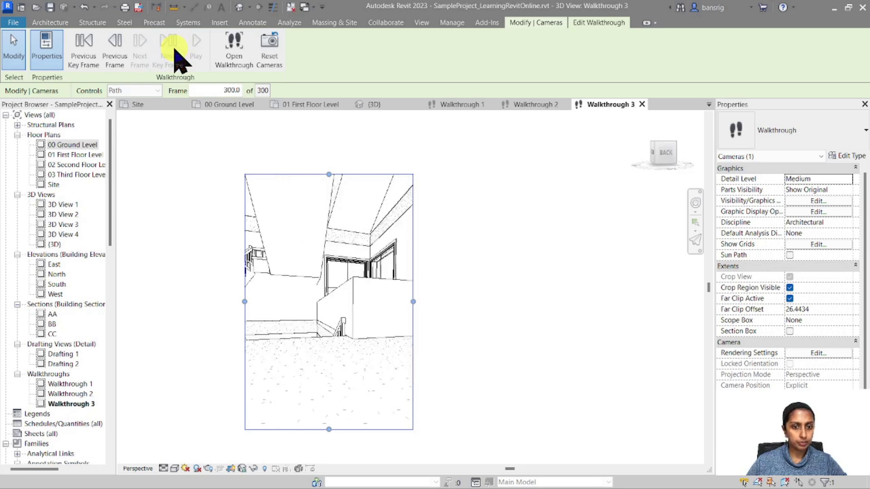
Step: Reset the walkthrough to frame 1
{"action": "left_click", "coordinate": [210, 91]}
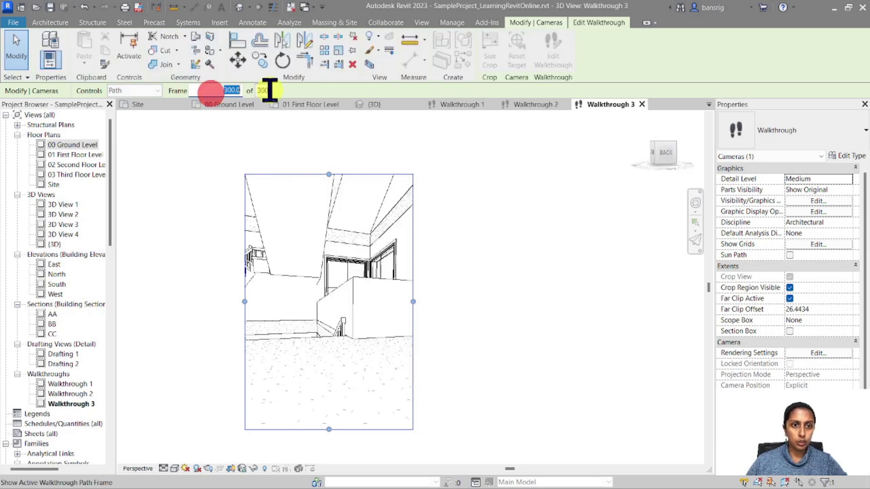
{"action": "type", "text": "1"}
{"action": "key", "text": "Return"}
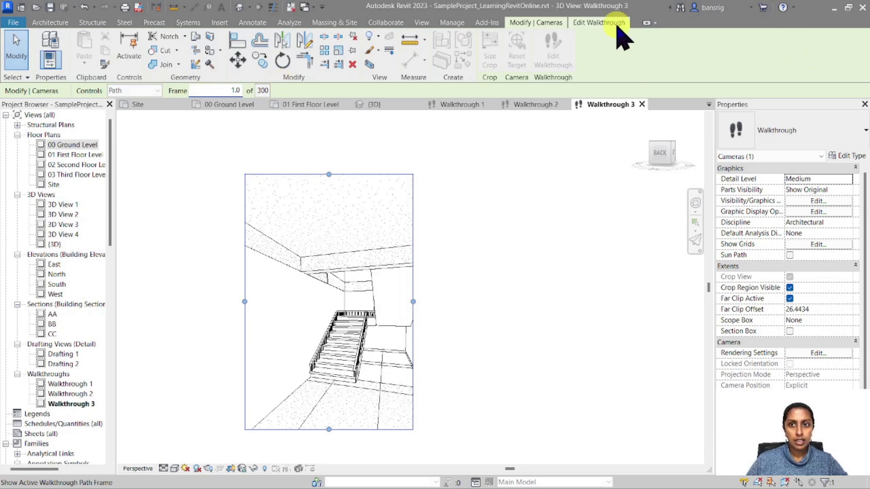
Step: Play Walkthrough 3 from frame 1 along its path up the stairs
{"action": "left_click", "coordinate": [617, 24]}
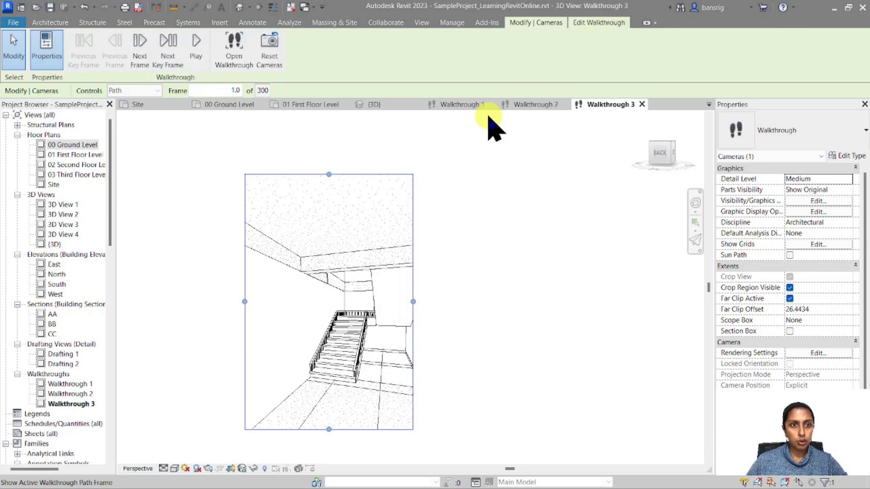
{"action": "left_click", "coordinate": [196, 54]}
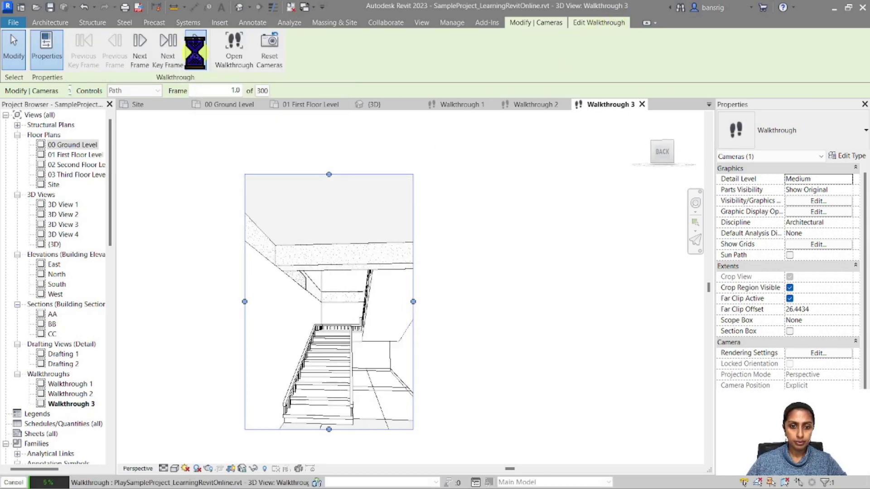